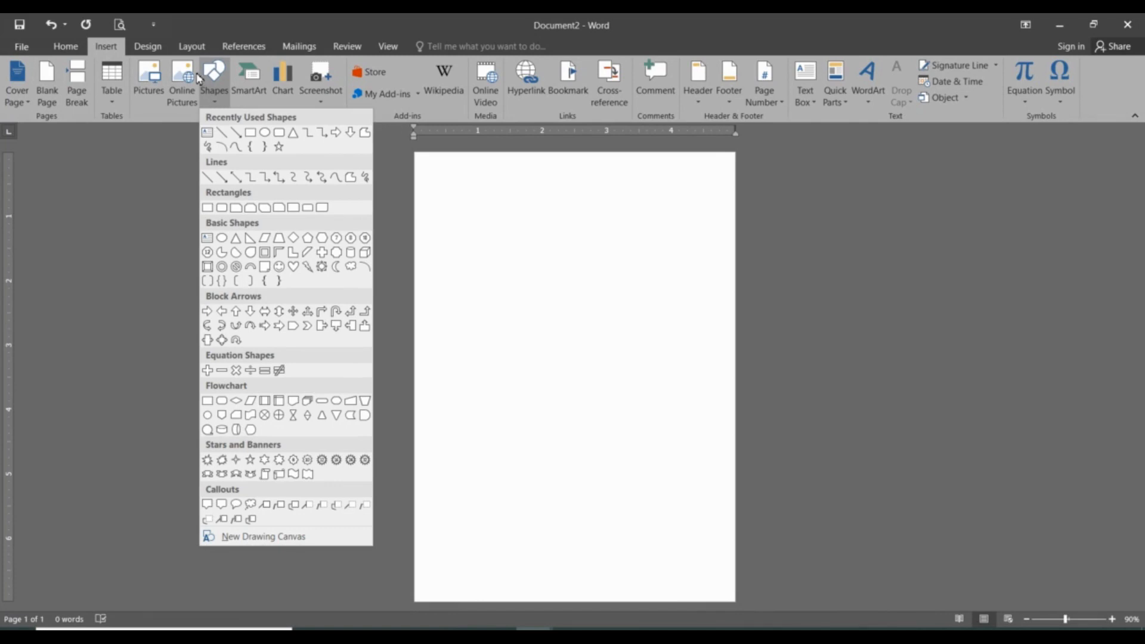
Draw a rectangle covering the whole page, about 6.98" high and 5.03" wide, with its edges aligned to the page edges.
click(251, 132)
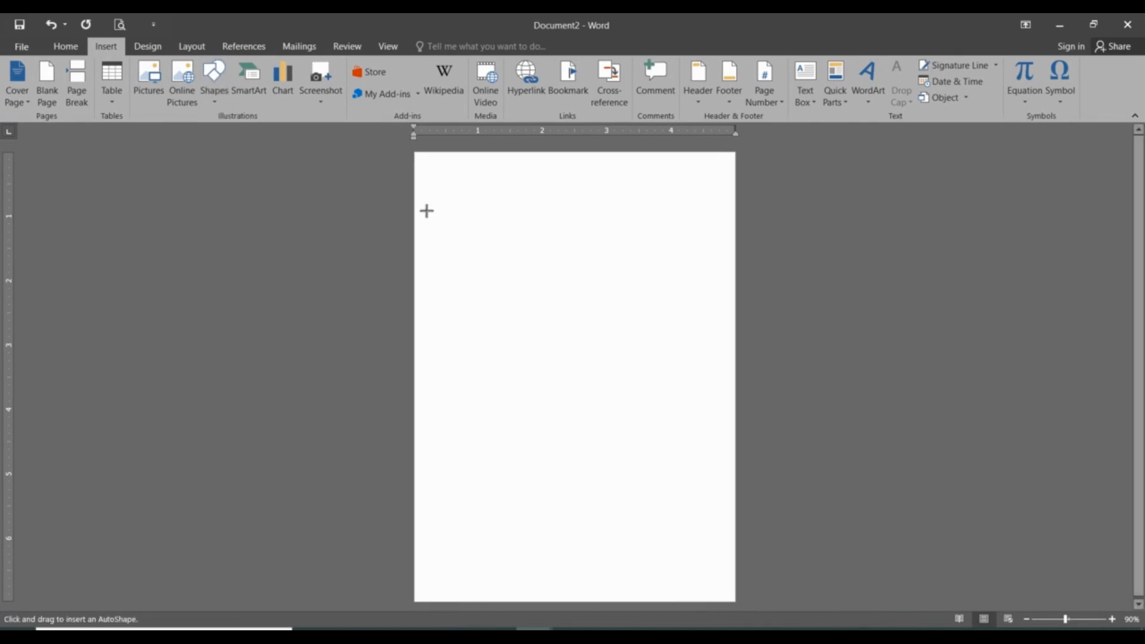
key(Escape)
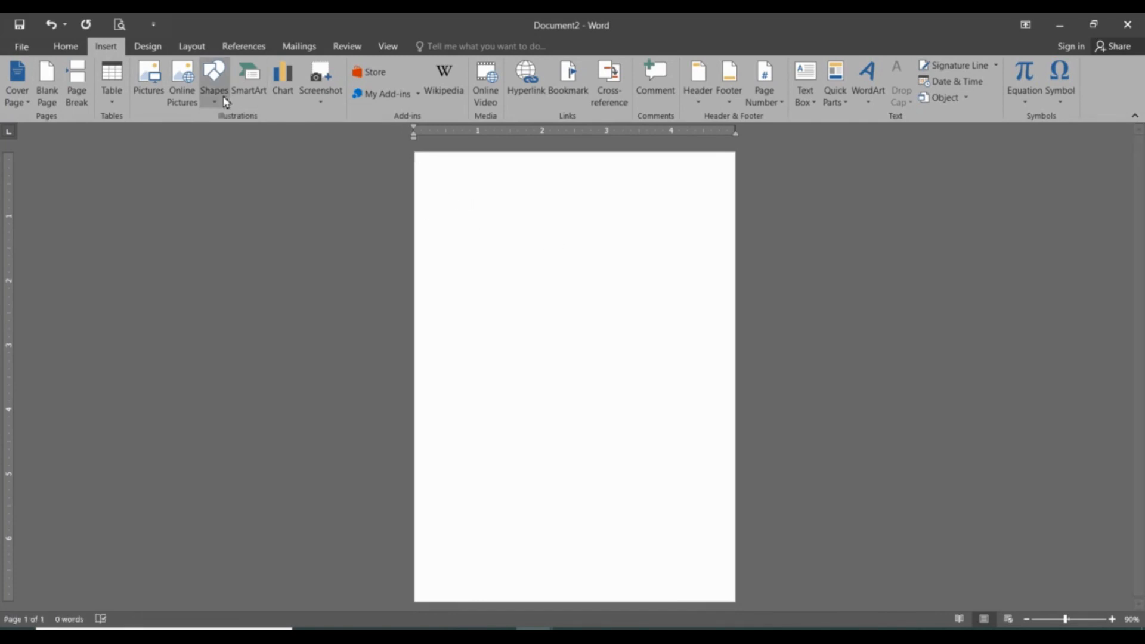
click(215, 95)
click(249, 133)
mouse_move(417, 154)
mouse_down()
mouse_move(690, 560)
mouse_move(738, 601)
mouse_up()
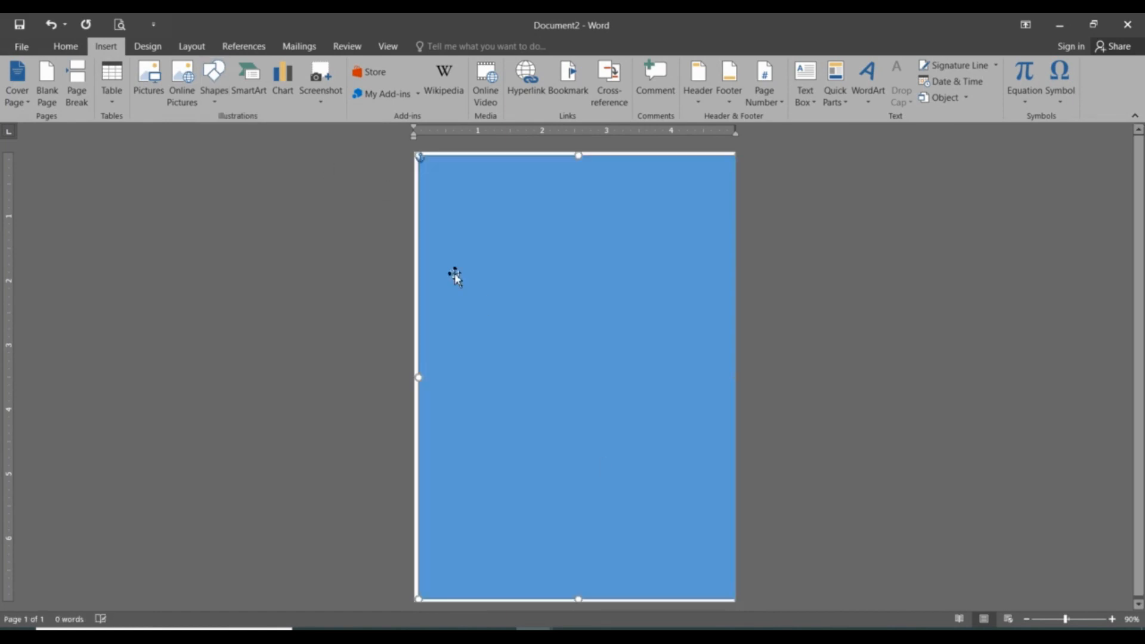
drag(419, 377, 416, 377)
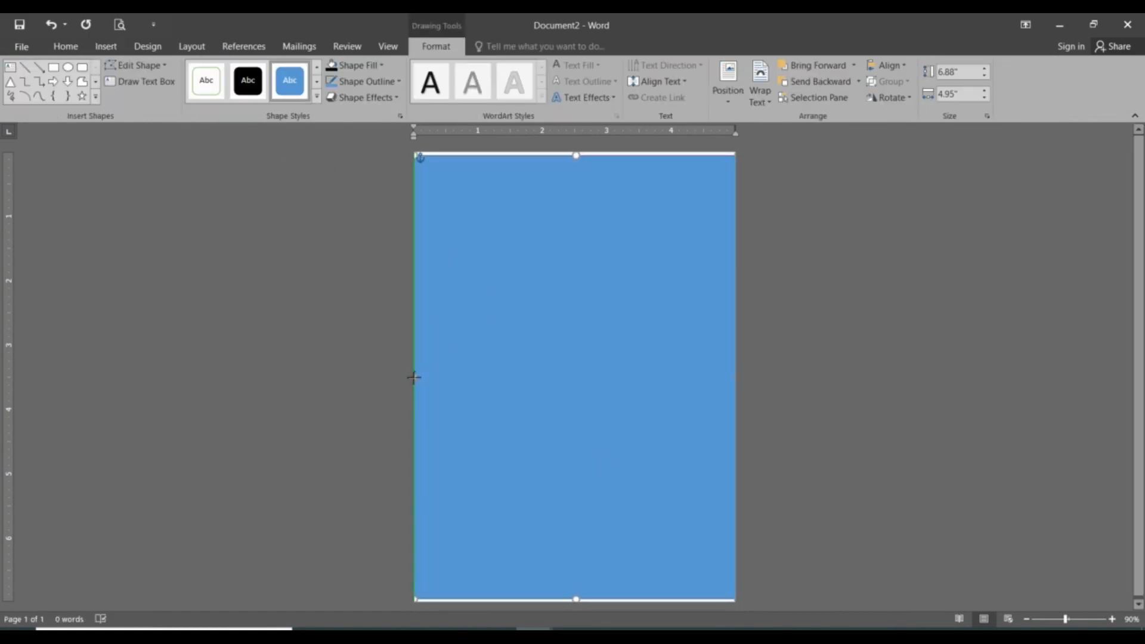
drag(577, 157, 576, 154)
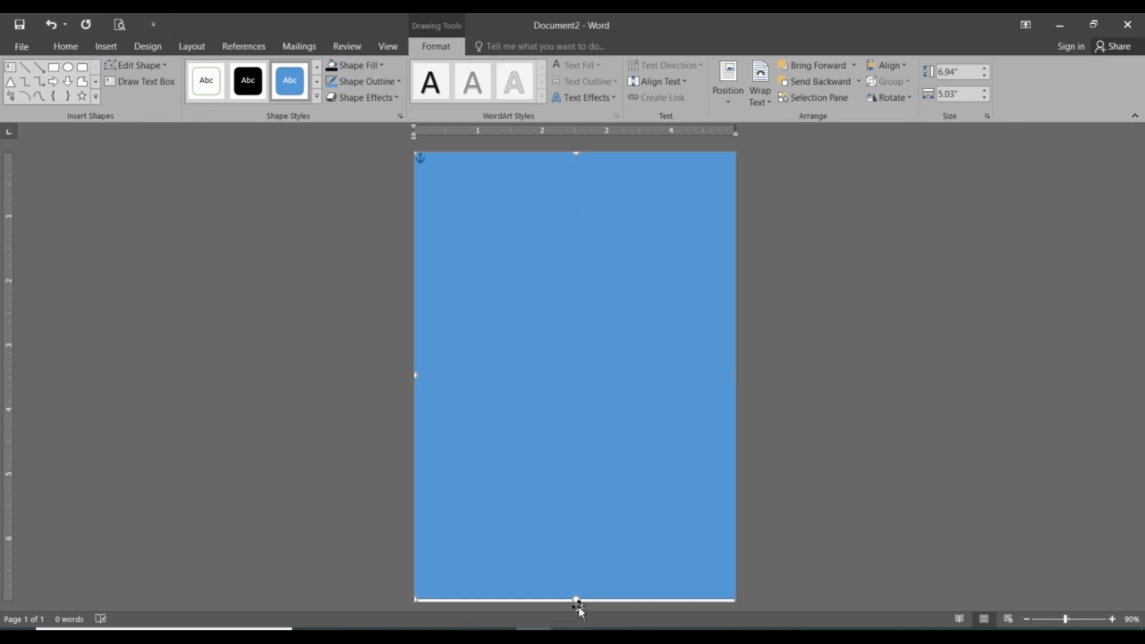
drag(579, 611, 579, 610)
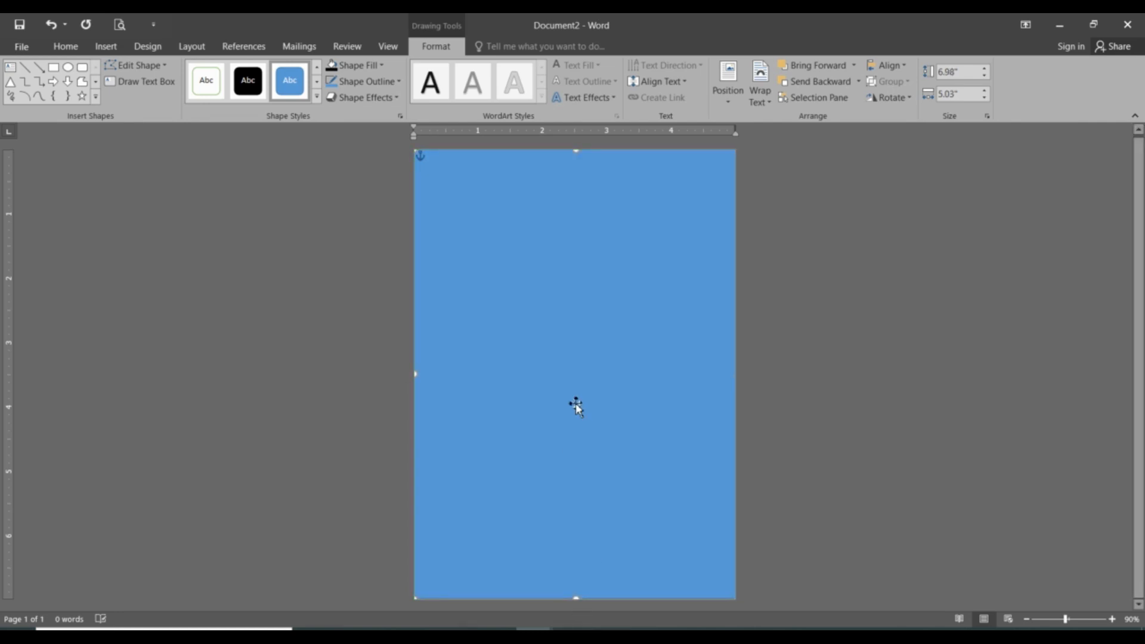
Fill the page-sized rectangle with black and remove its outline.
click(330, 67)
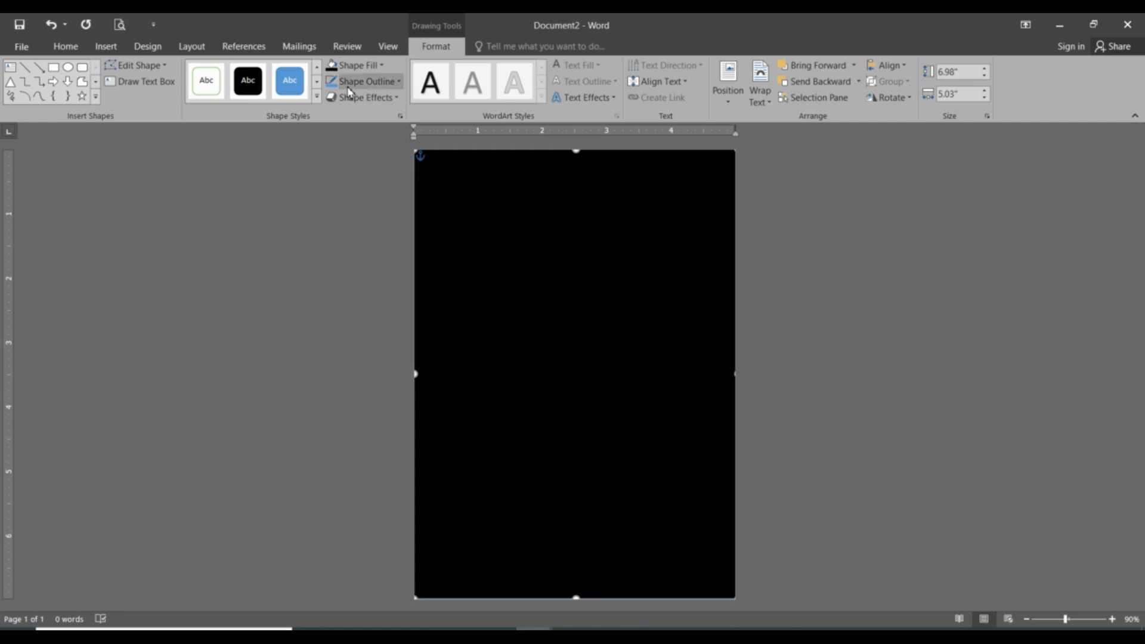
click(367, 83)
click(374, 238)
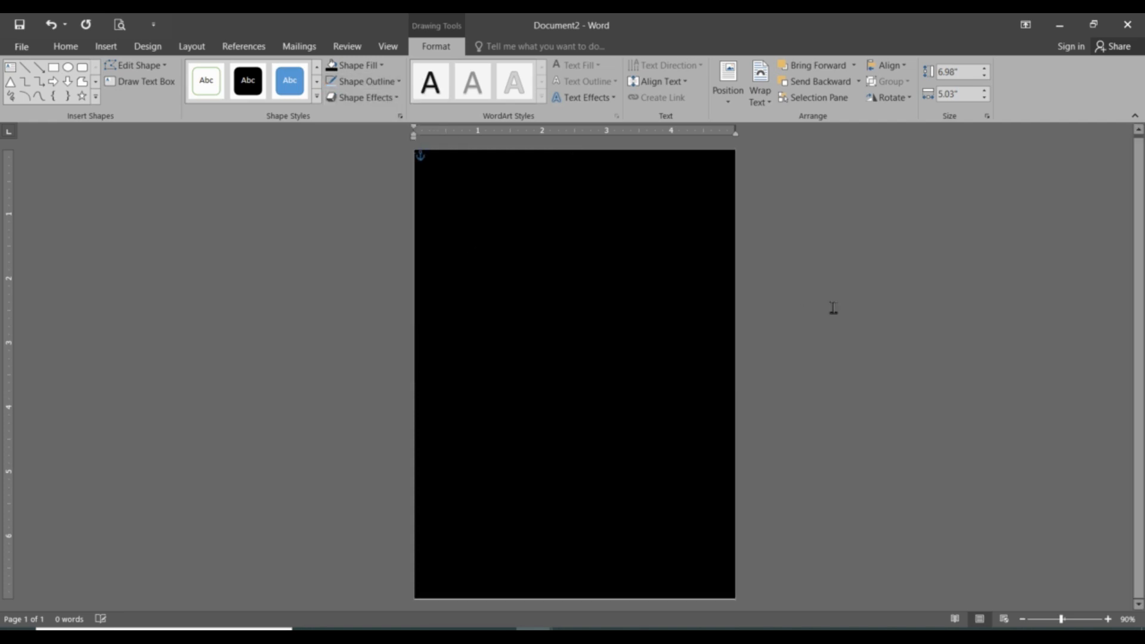
click(831, 306)
Insert the silver falling-glitter picture from the Template & Elements folder.
click(108, 47)
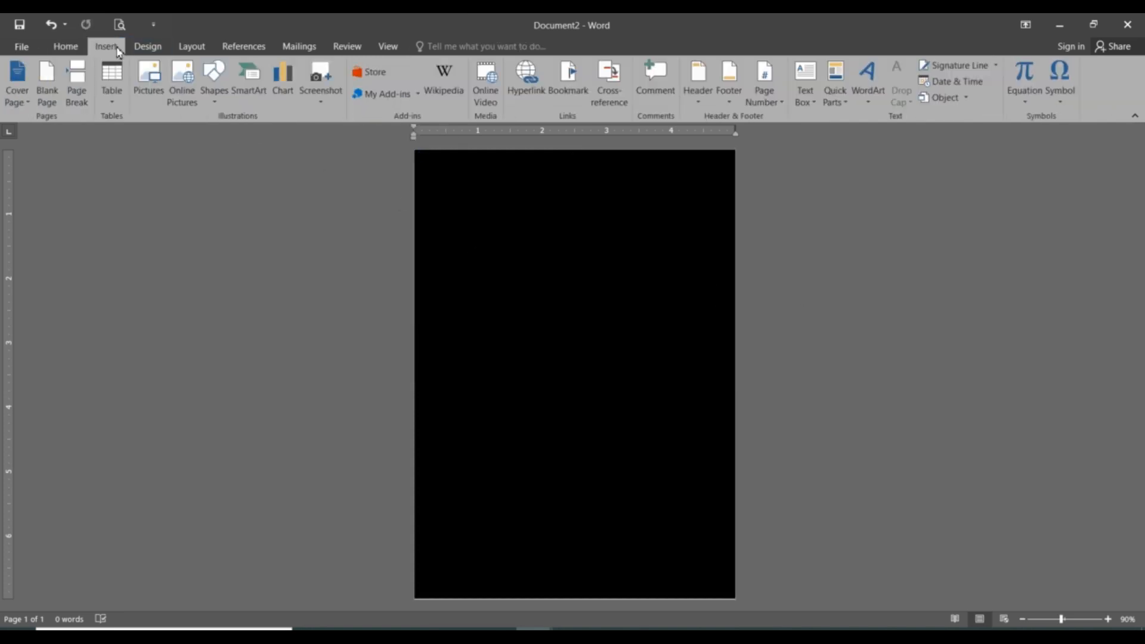
click(156, 91)
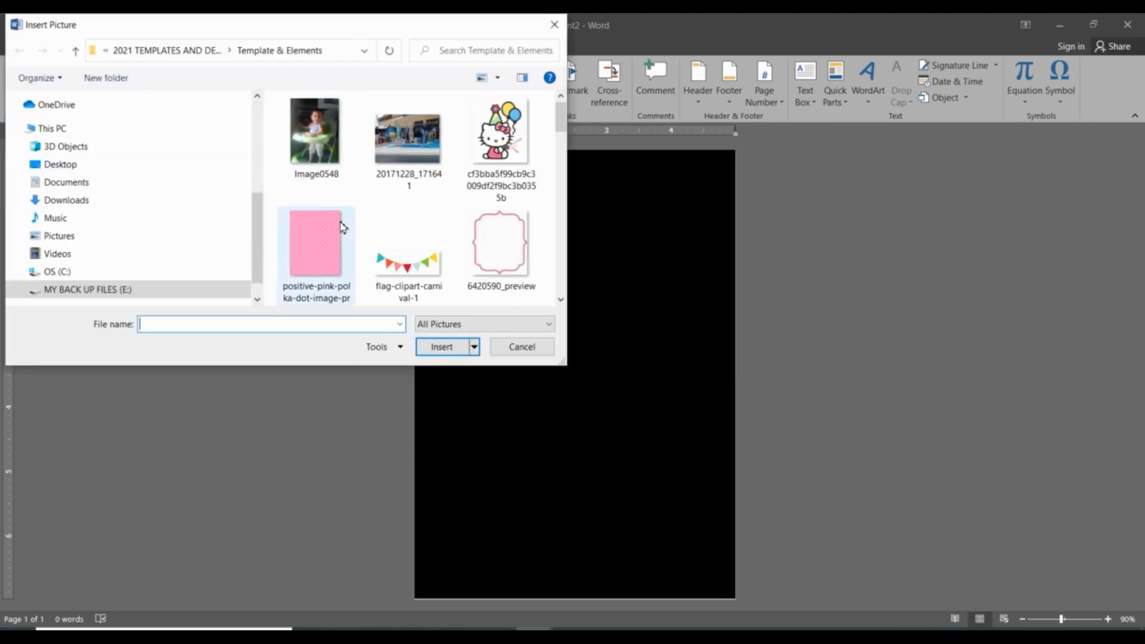
scroll(417, 233, down, 5)
scroll(457, 237, down, 6)
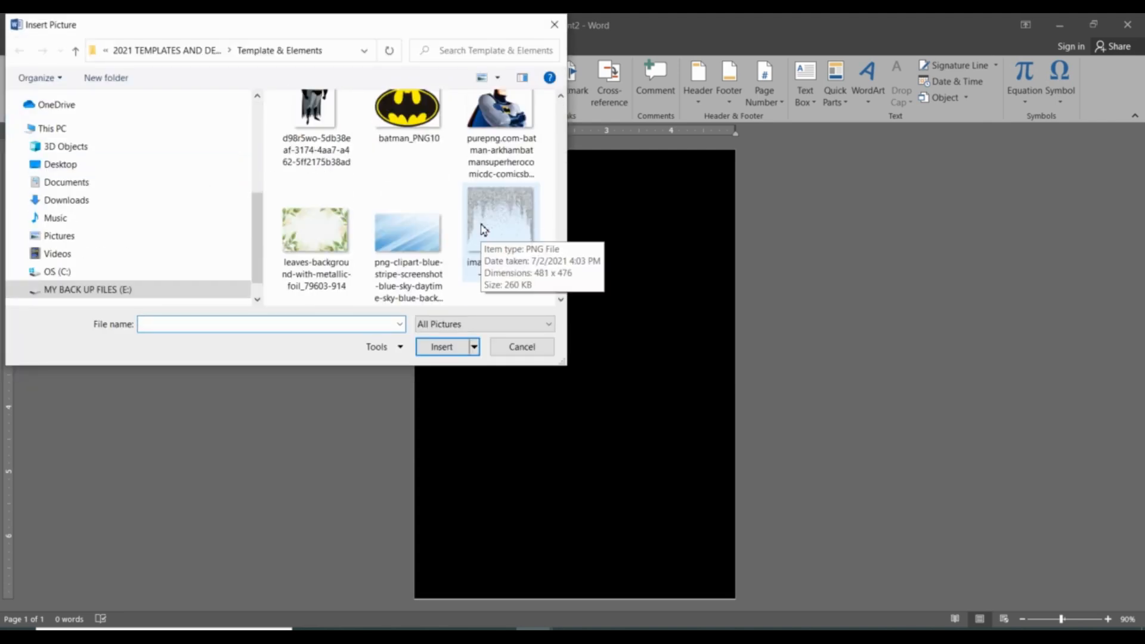
click(524, 221)
click(447, 348)
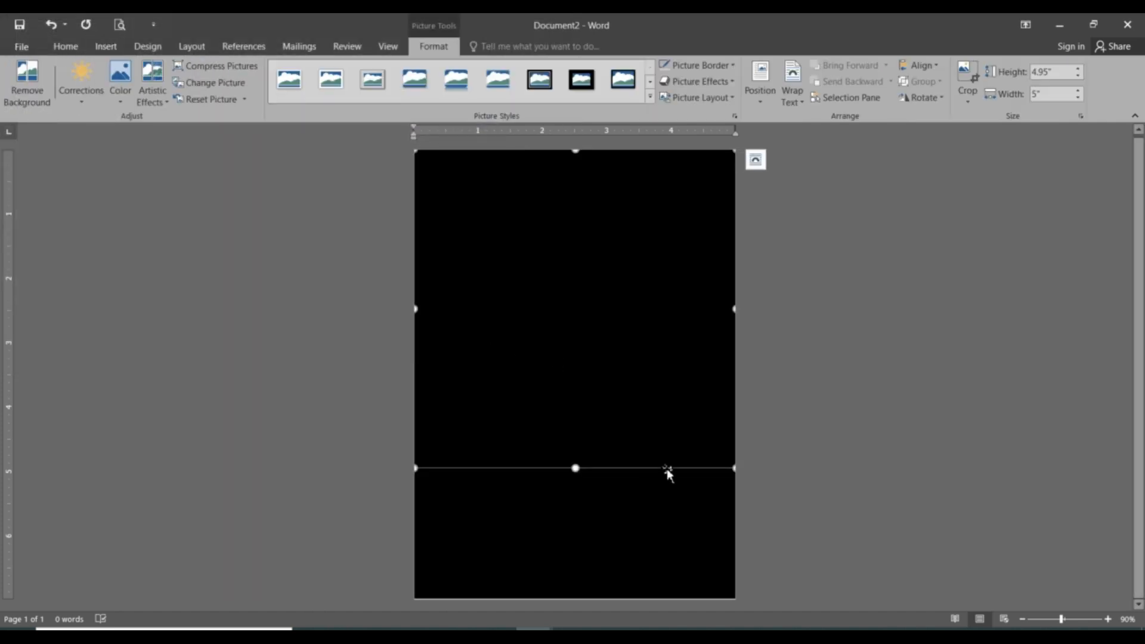
Set the glitter picture's text wrapping to In Front of Text.
right_click(667, 468)
mouse_move(742, 422)
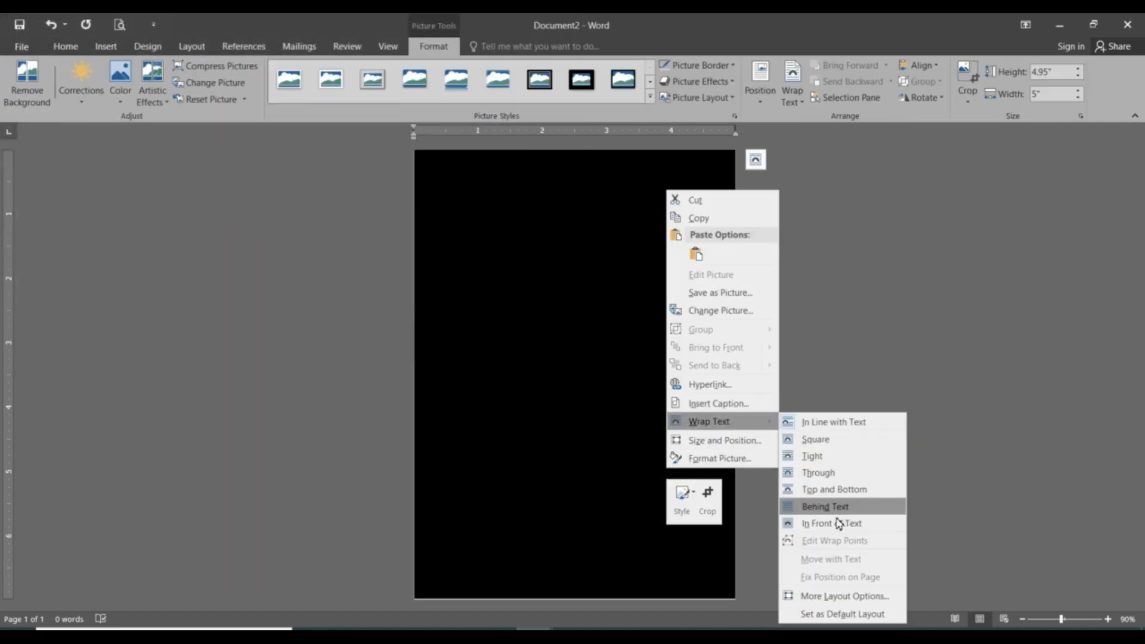
click(825, 507)
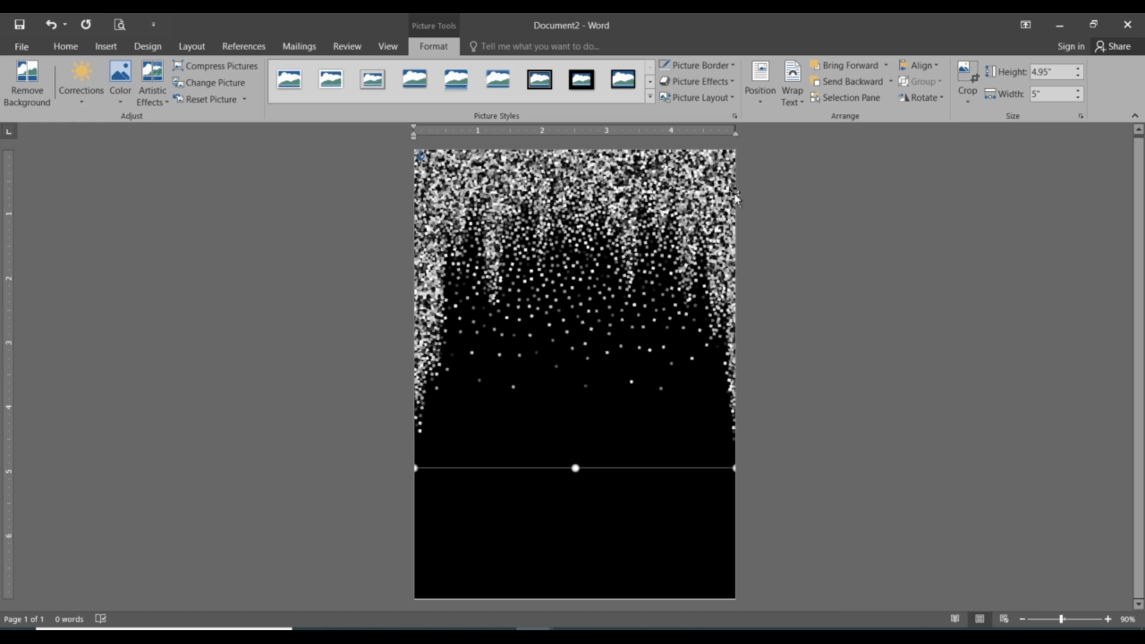
Crop the top off the glitter picture to a height of about 4.08" and move it up to the page's top edge.
click(968, 75)
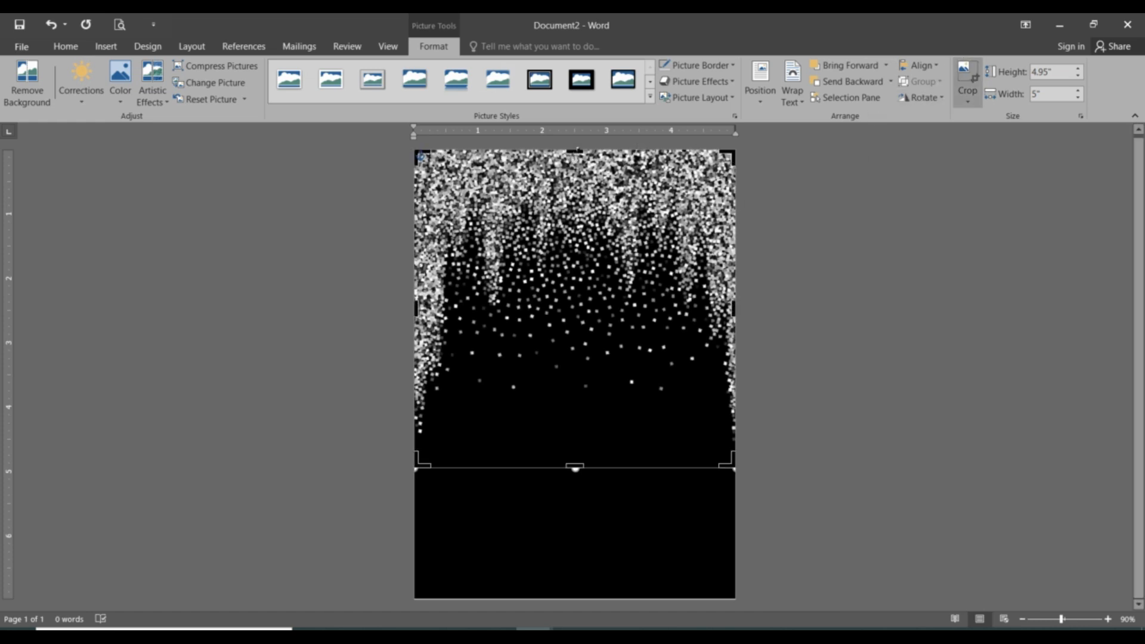
drag(575, 151, 575, 206)
click(892, 330)
drag(649, 295, 649, 235)
click(873, 325)
Recolor the glitter picture with the light pink from the recent colors.
click(593, 211)
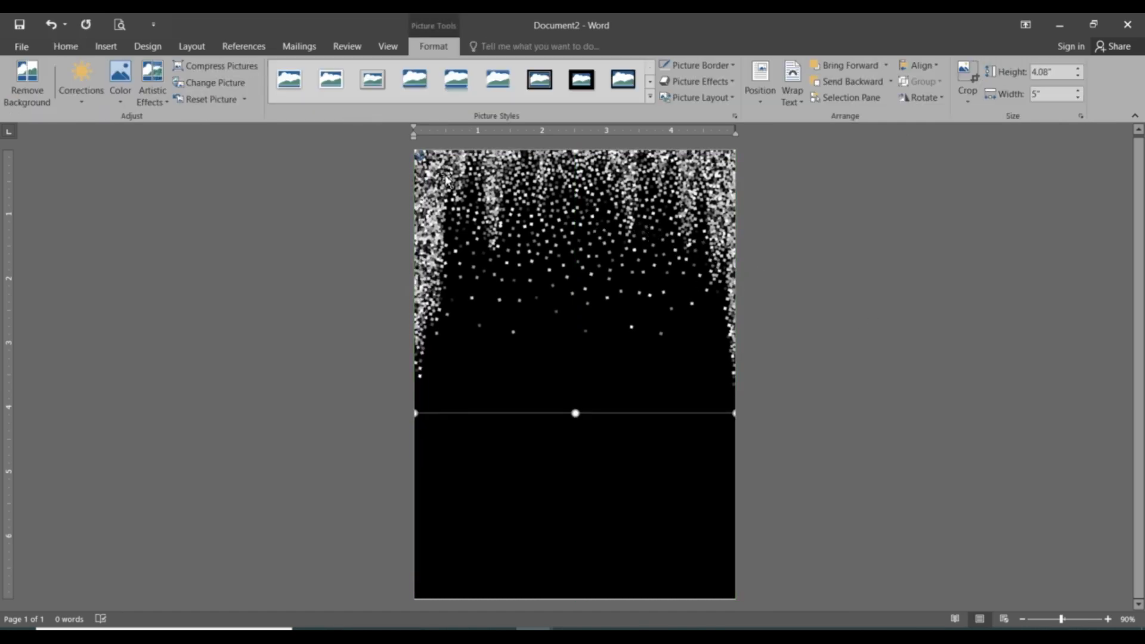
click(122, 100)
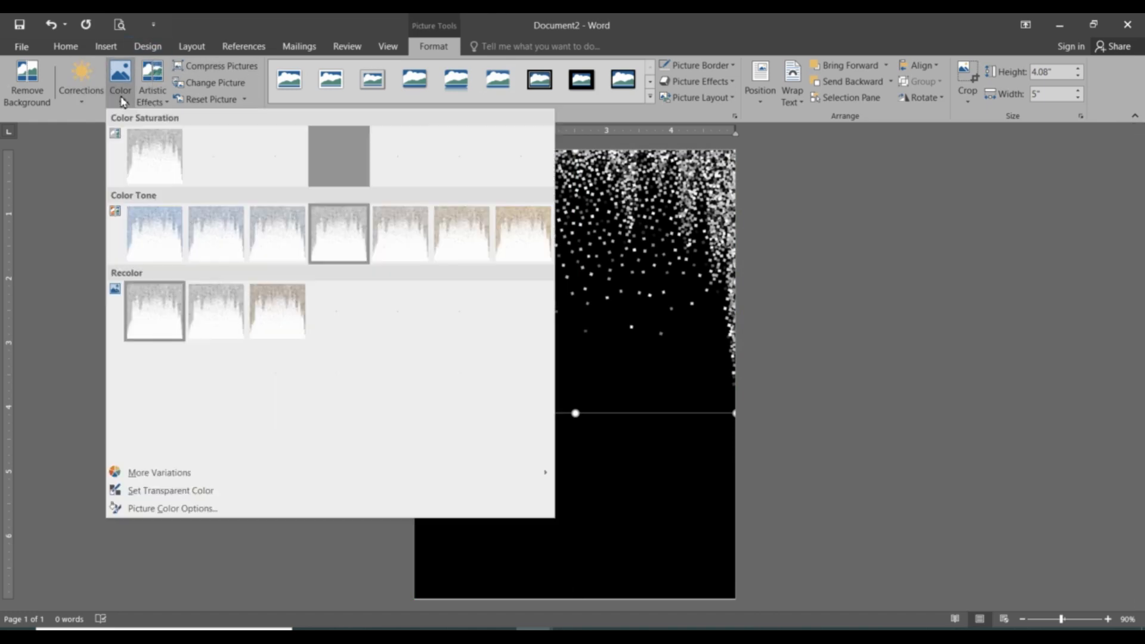
mouse_move(173, 480)
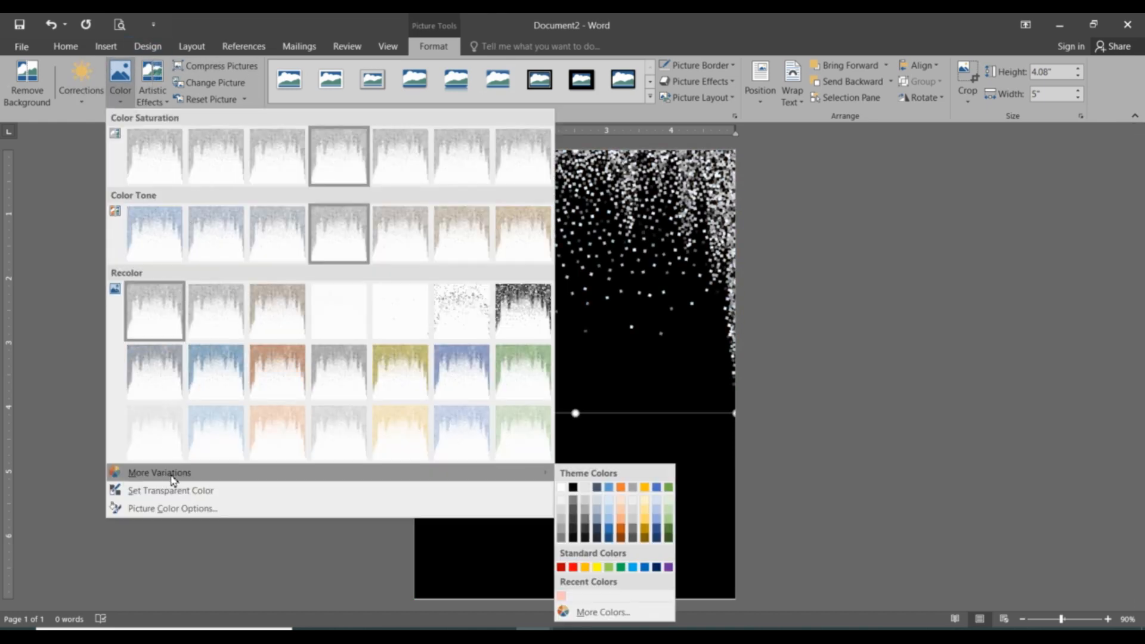
click(562, 595)
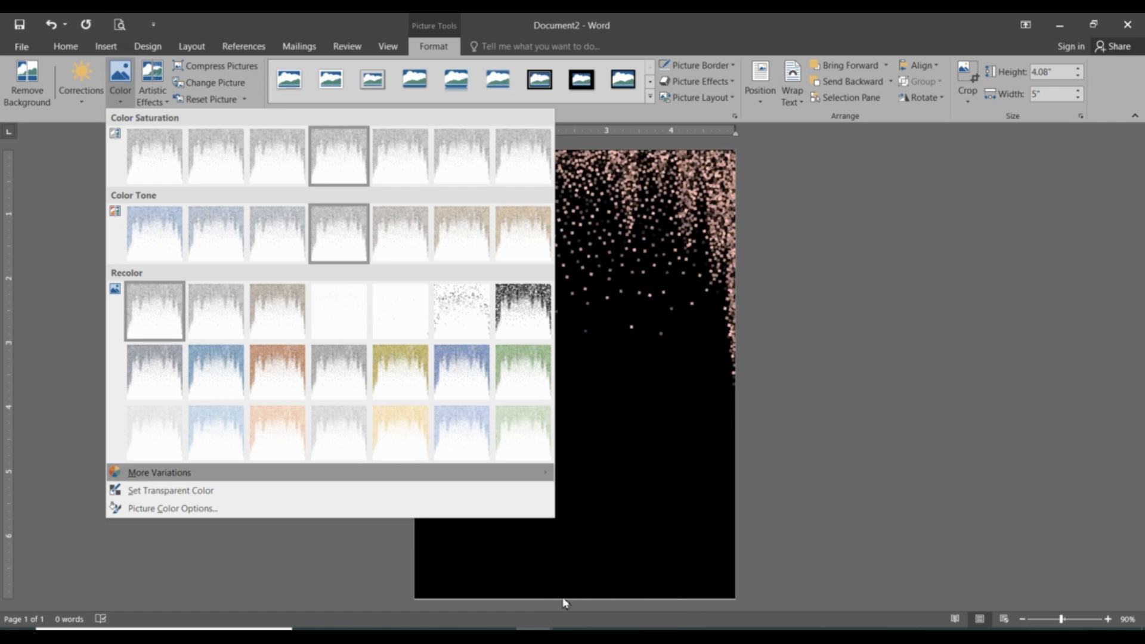
click(833, 409)
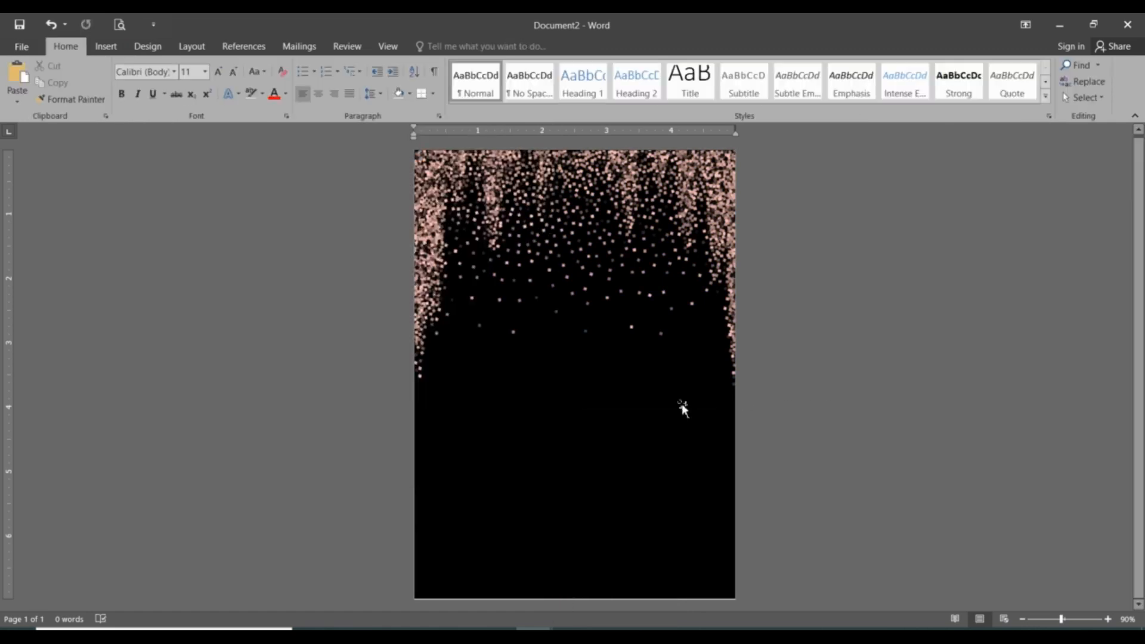
Draw a text box about 1.5" high and 3.69" wide across the middle of the page and enter "Eighteen" in it.
click(107, 46)
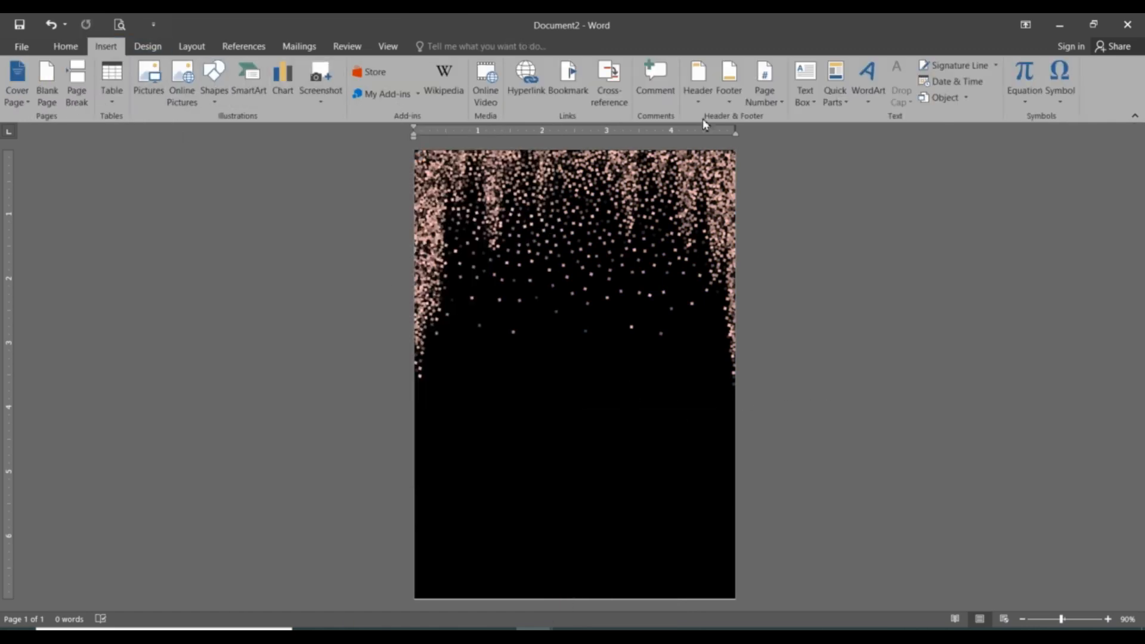
click(804, 105)
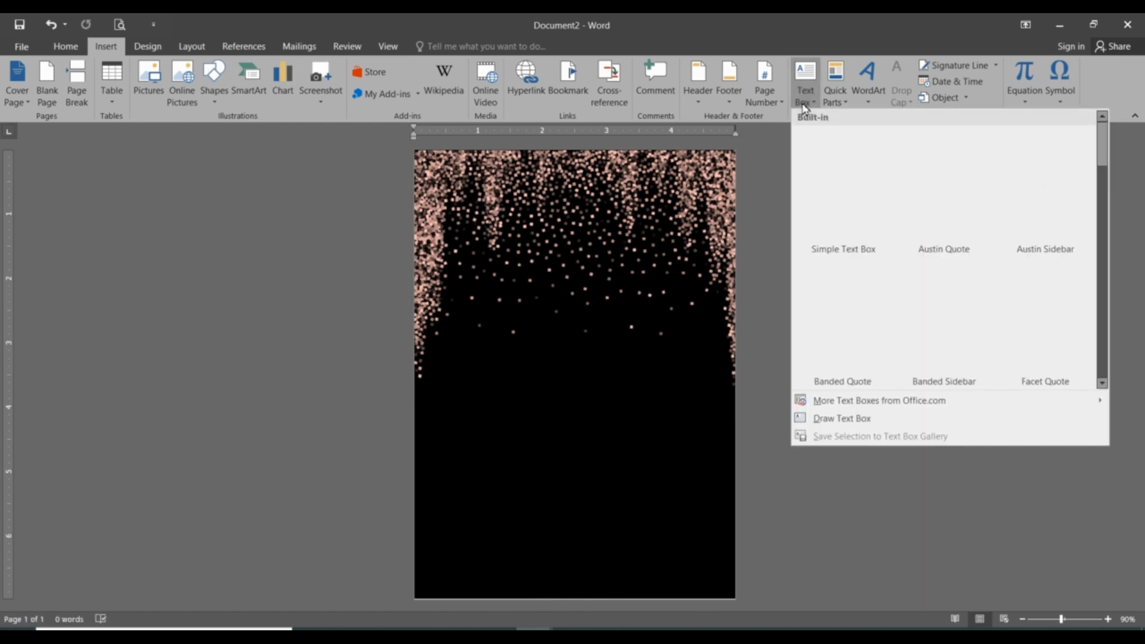
click(842, 419)
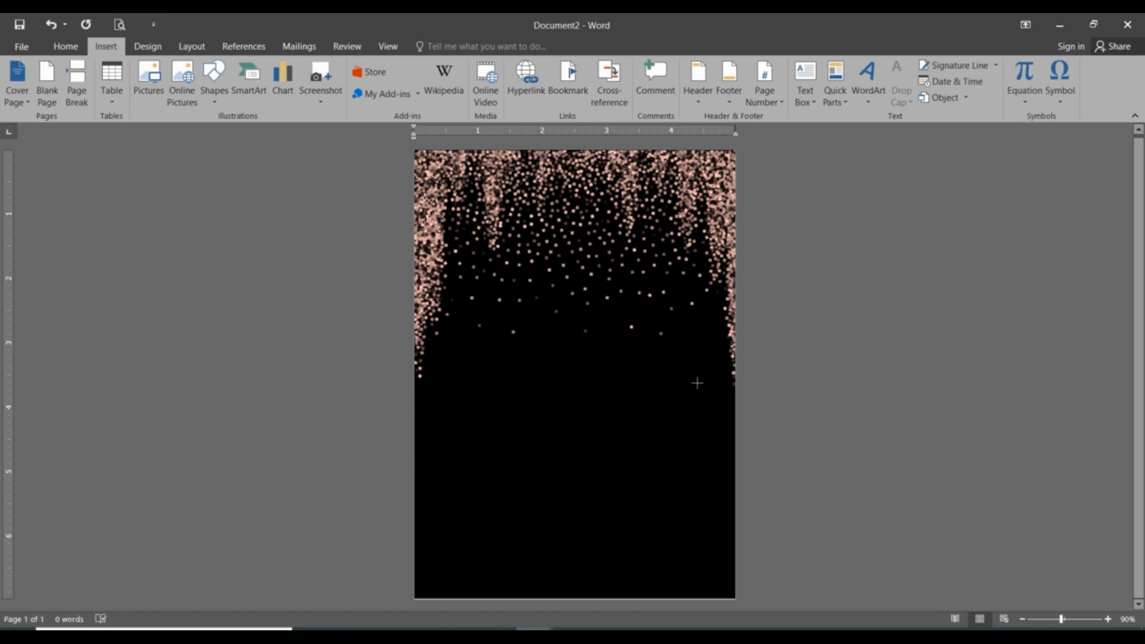
drag(458, 284, 697, 381)
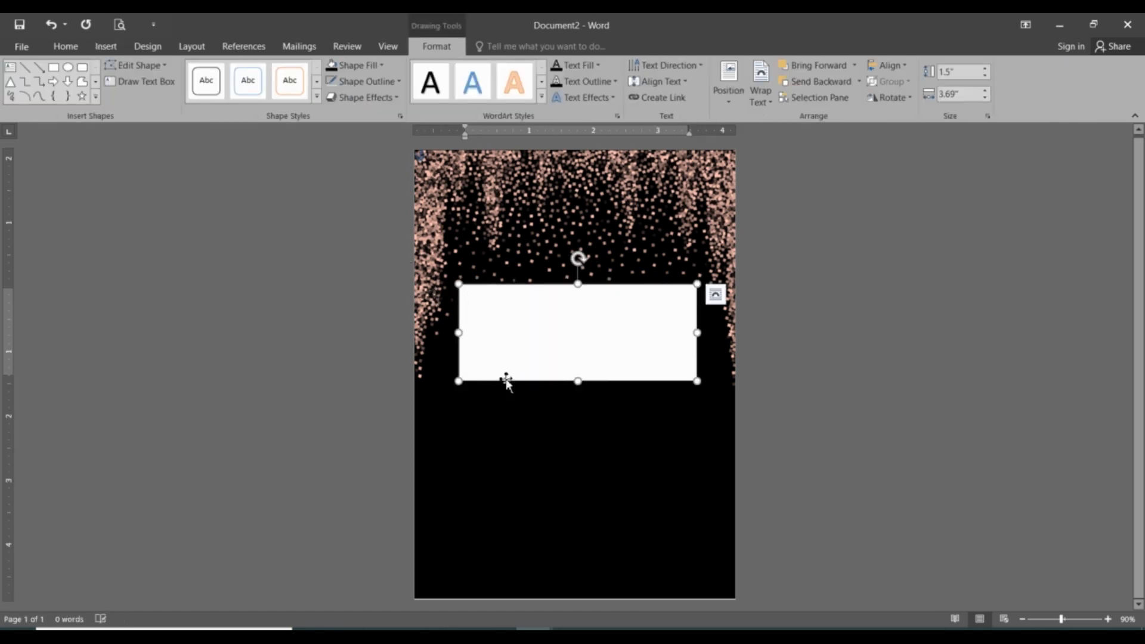
text(Eighteen)
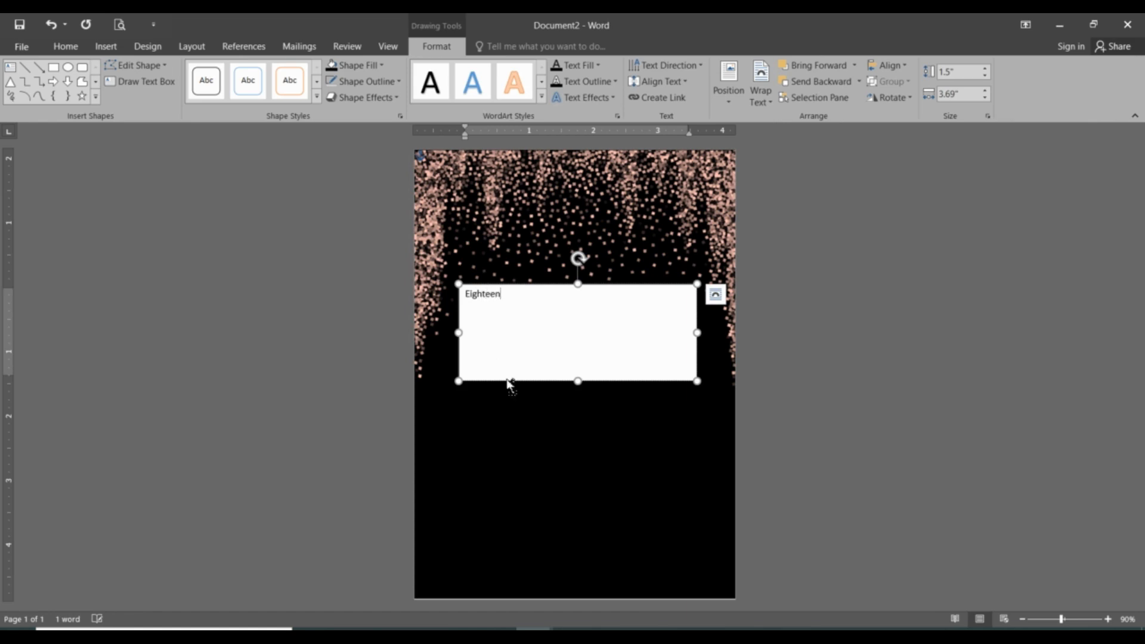
Center the word "Eighteen" in its text box and color it light pink.
drag(510, 385, 469, 353)
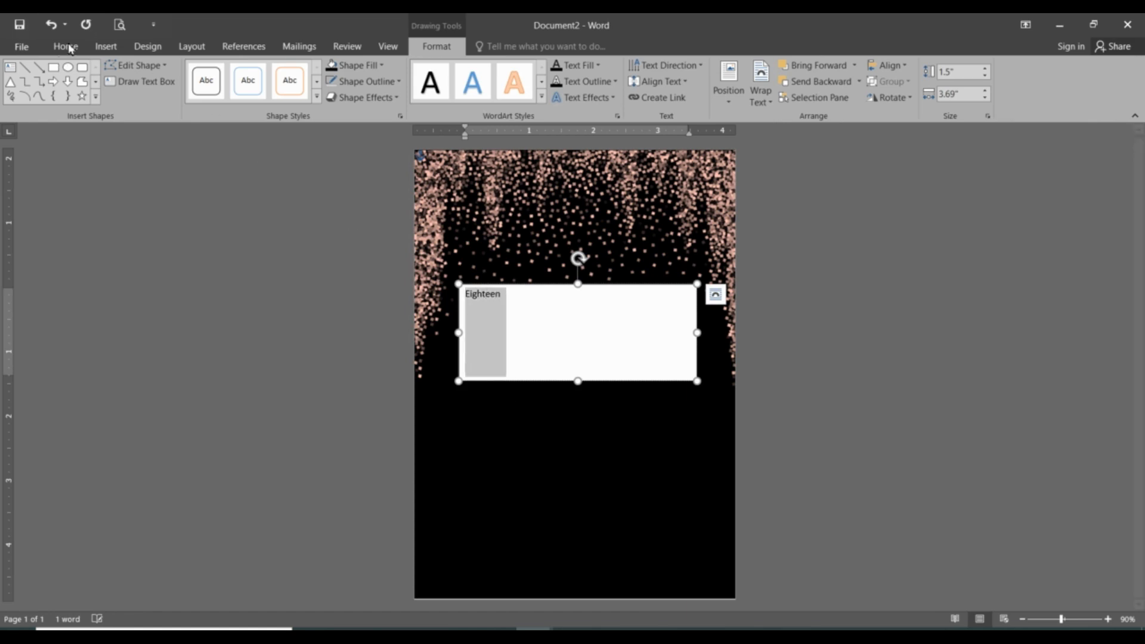
click(68, 46)
click(318, 93)
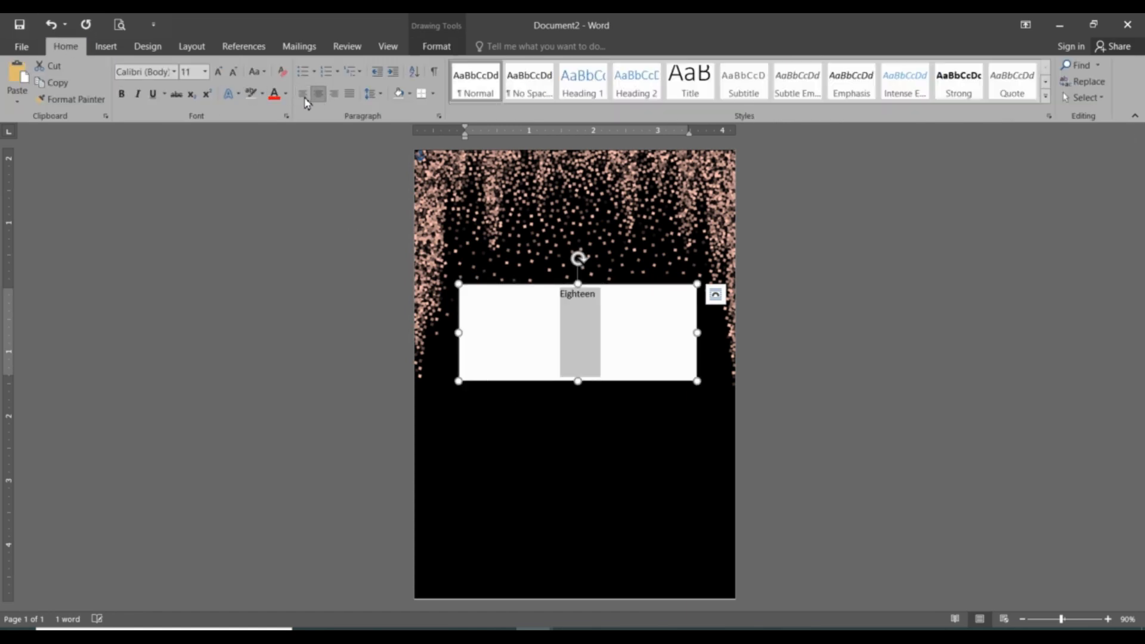
click(286, 94)
click(274, 251)
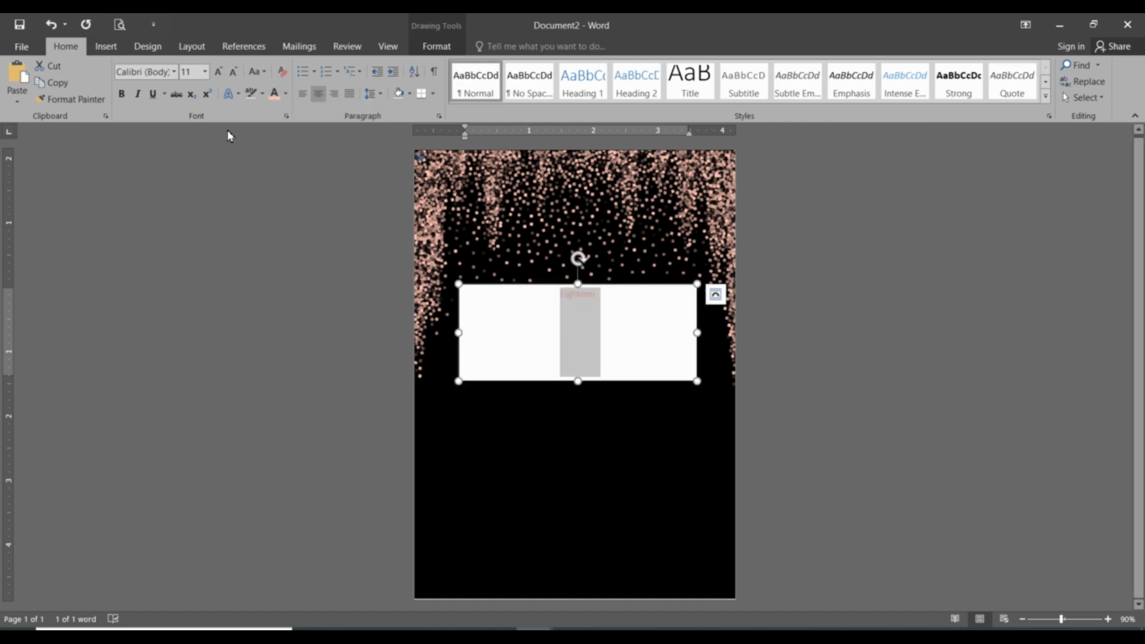
Set the "Eighteen" text to the Wishyou font at size 85.
click(177, 72)
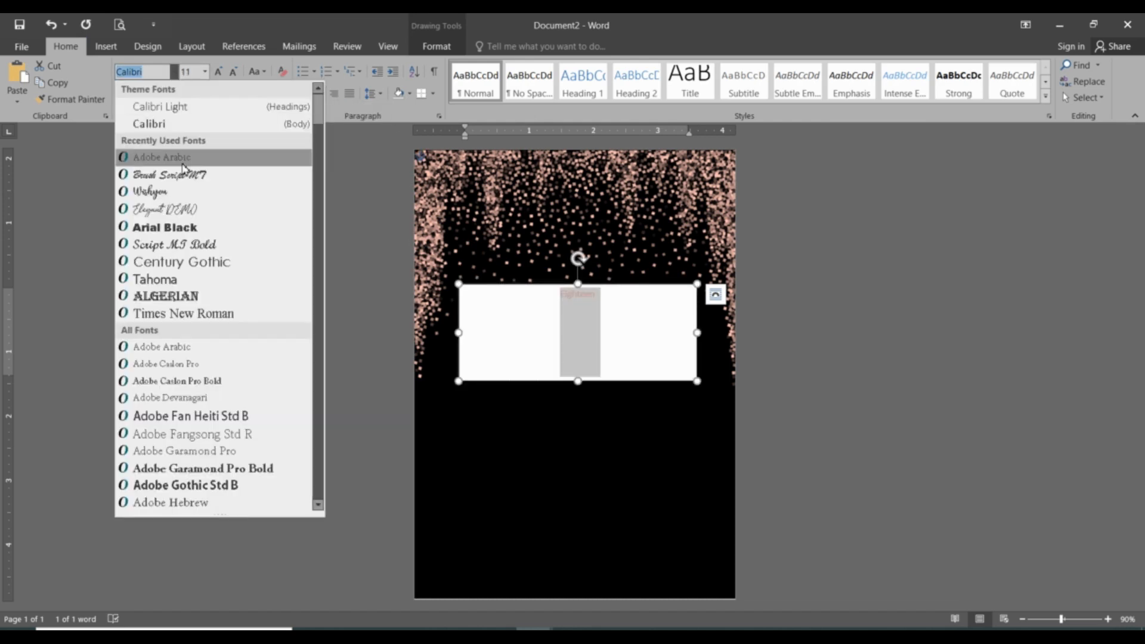
click(181, 191)
click(198, 72)
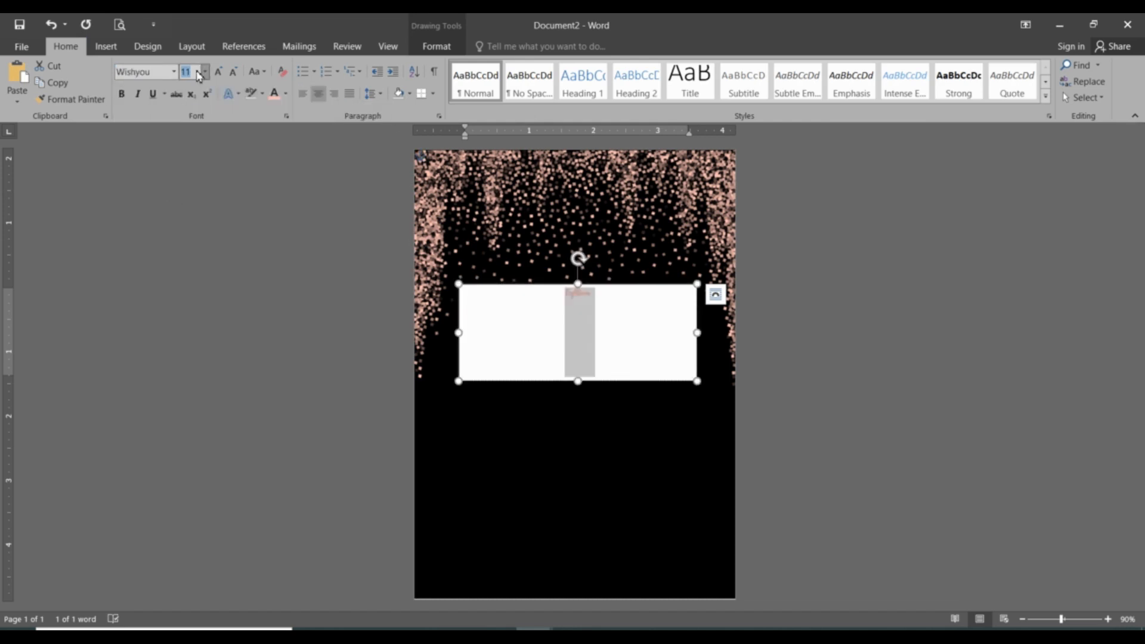
text(85)
key(Return)
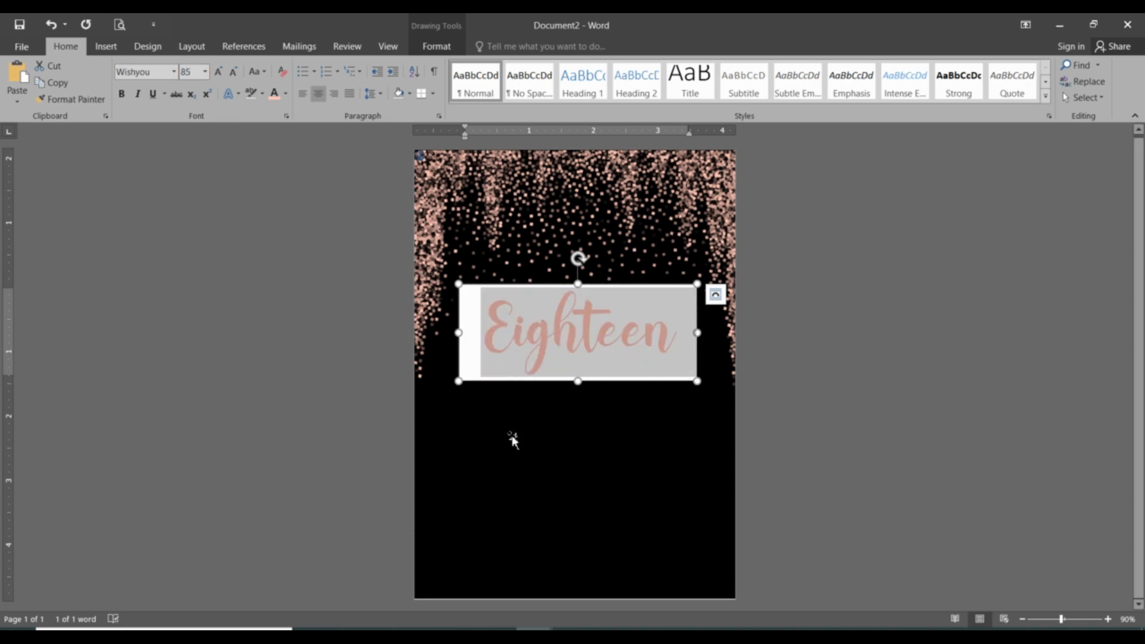
Remove the fill and outline of the "Eighteen" text box.
click(436, 47)
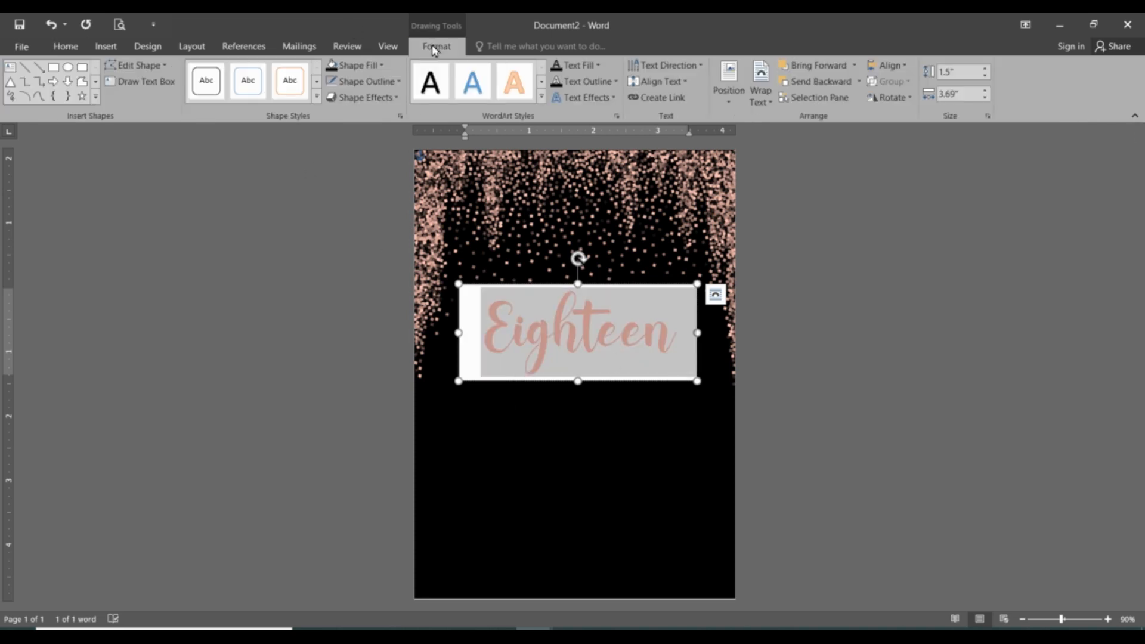
click(362, 65)
click(360, 238)
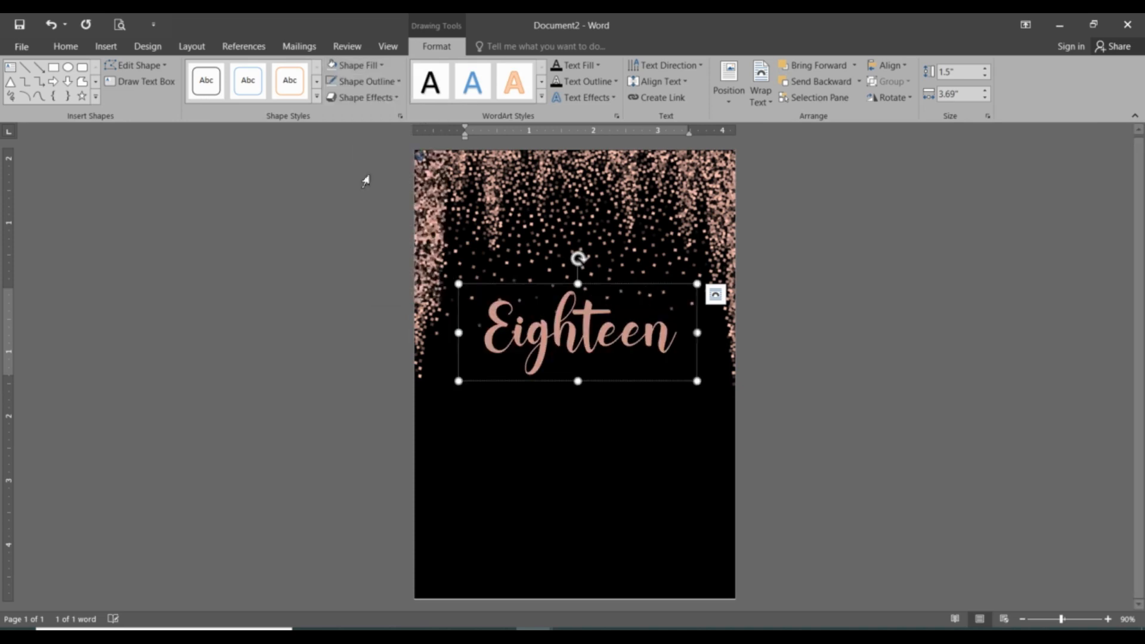
click(365, 81)
click(361, 235)
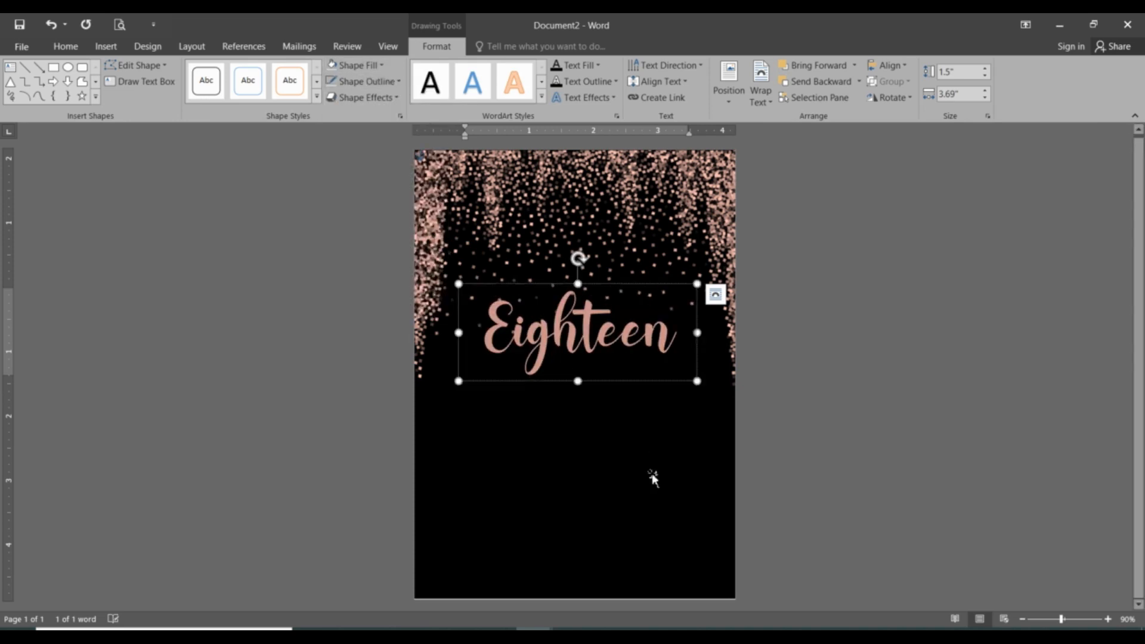
Move the "Eighteen" text box up so the word overlaps the lower part of the falling glitter.
click(653, 478)
drag(617, 287, 613, 233)
click(627, 373)
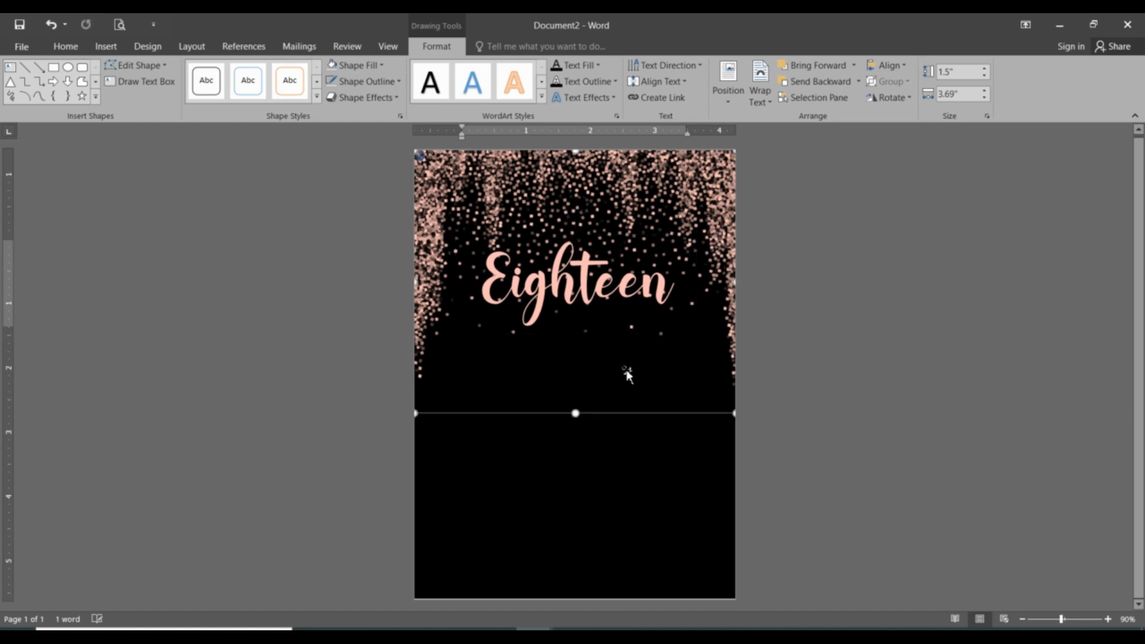
Duplicate the "Eighteen" text box and place the copy directly below the original.
click(597, 294)
click(635, 333)
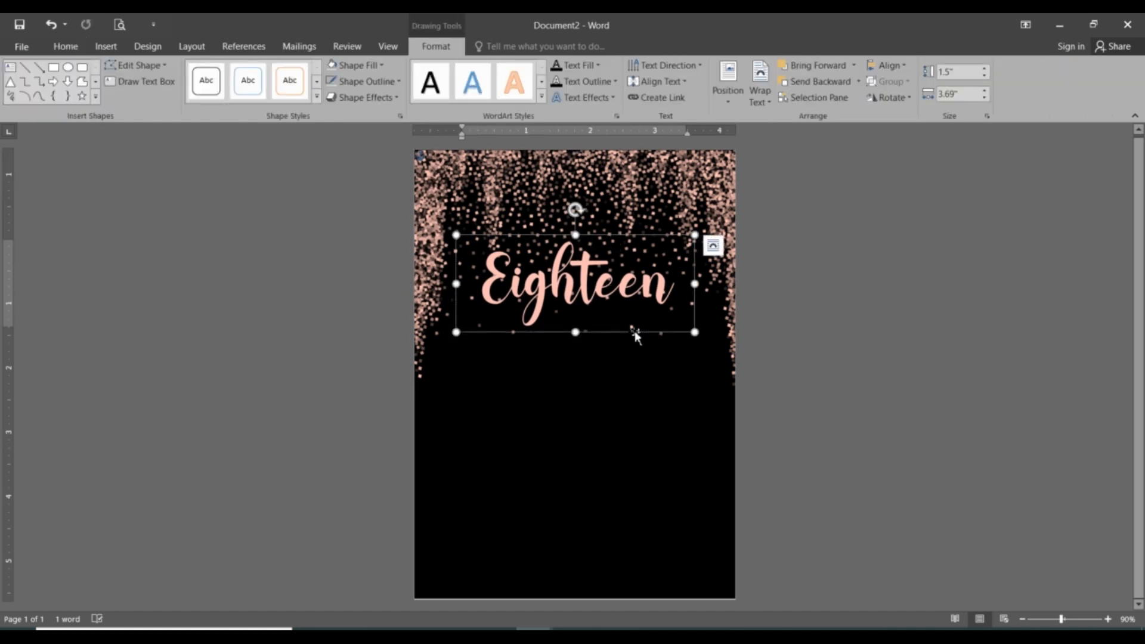
click(651, 439)
key(ctrl+v)
drag(606, 248, 640, 427)
click(622, 286)
drag(648, 332, 647, 332)
click(620, 379)
Set all text in the copied box to the Adobe Arabic font at size 15.
key(ctrl+a)
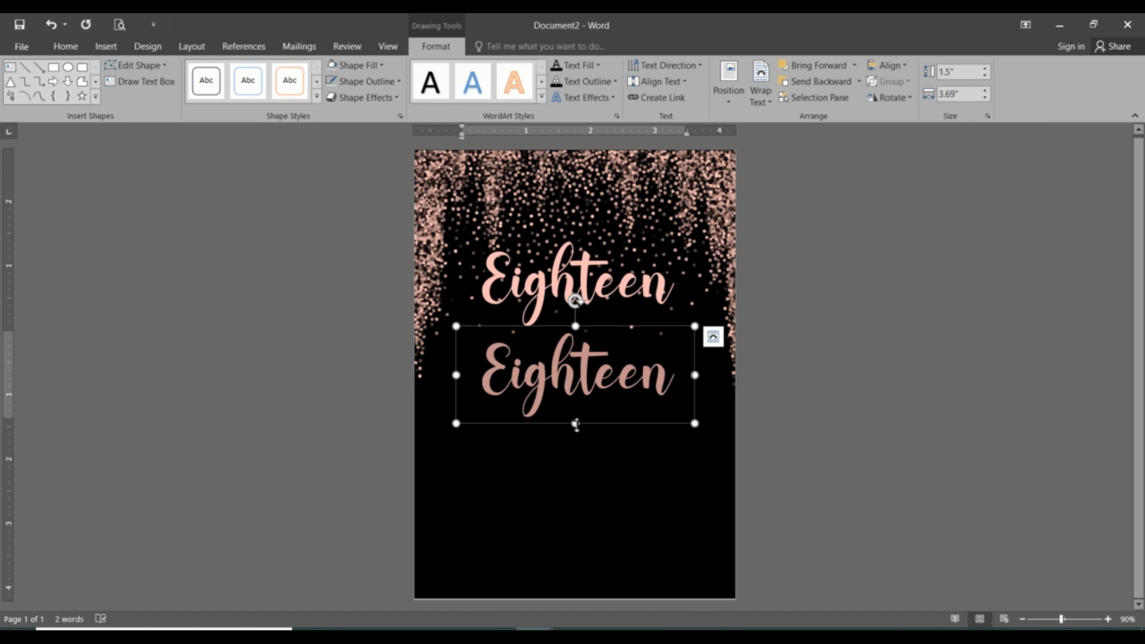
click(65, 46)
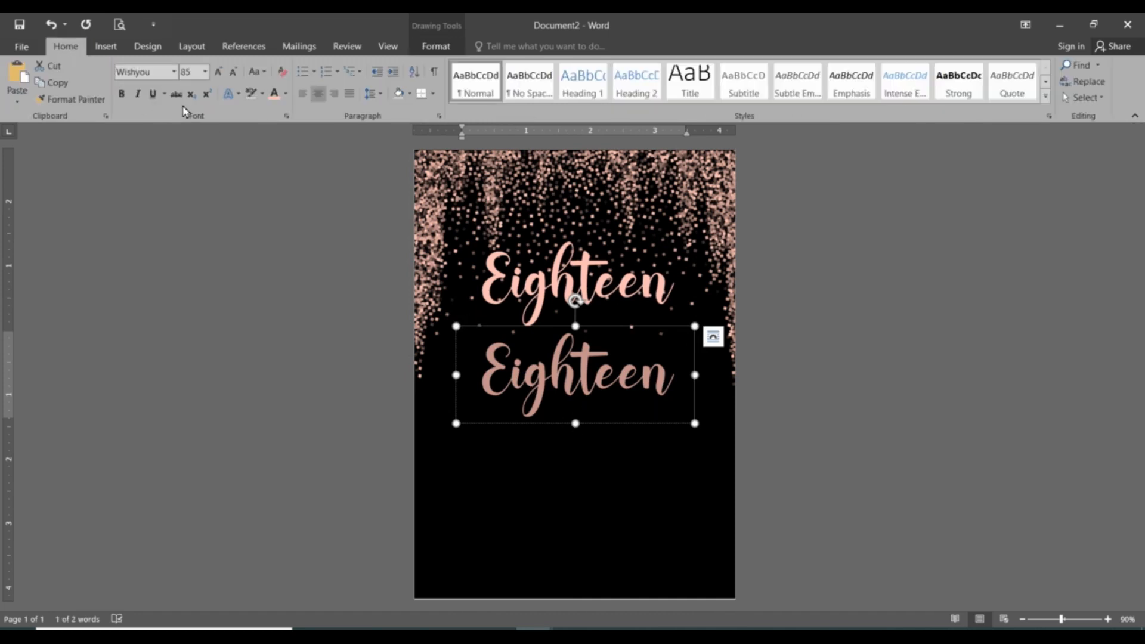
click(174, 72)
click(187, 196)
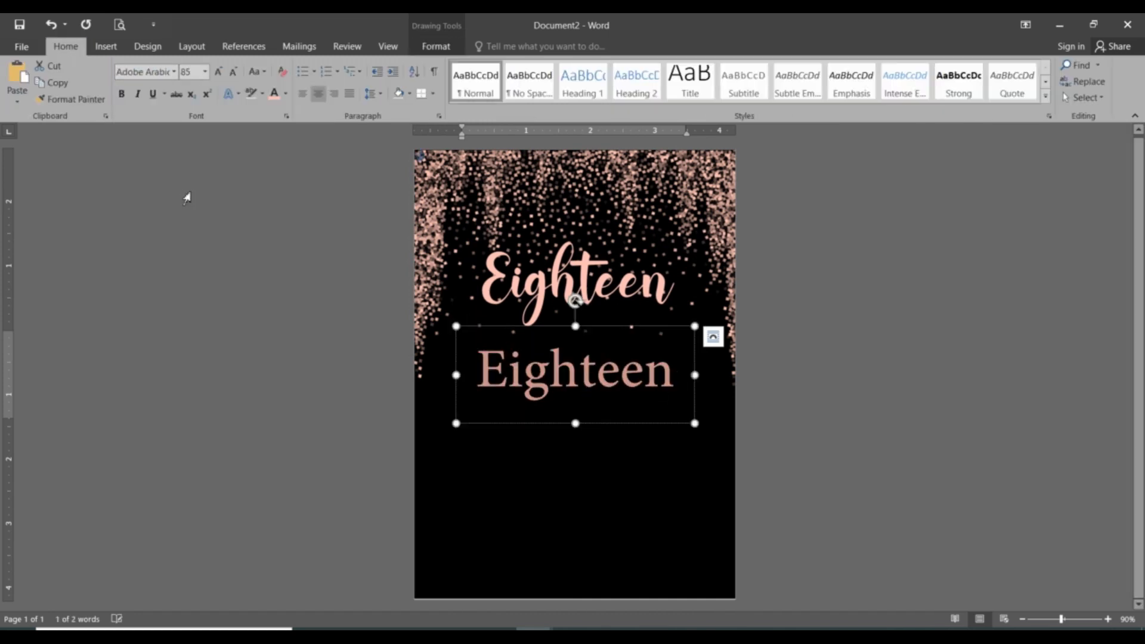
click(190, 72)
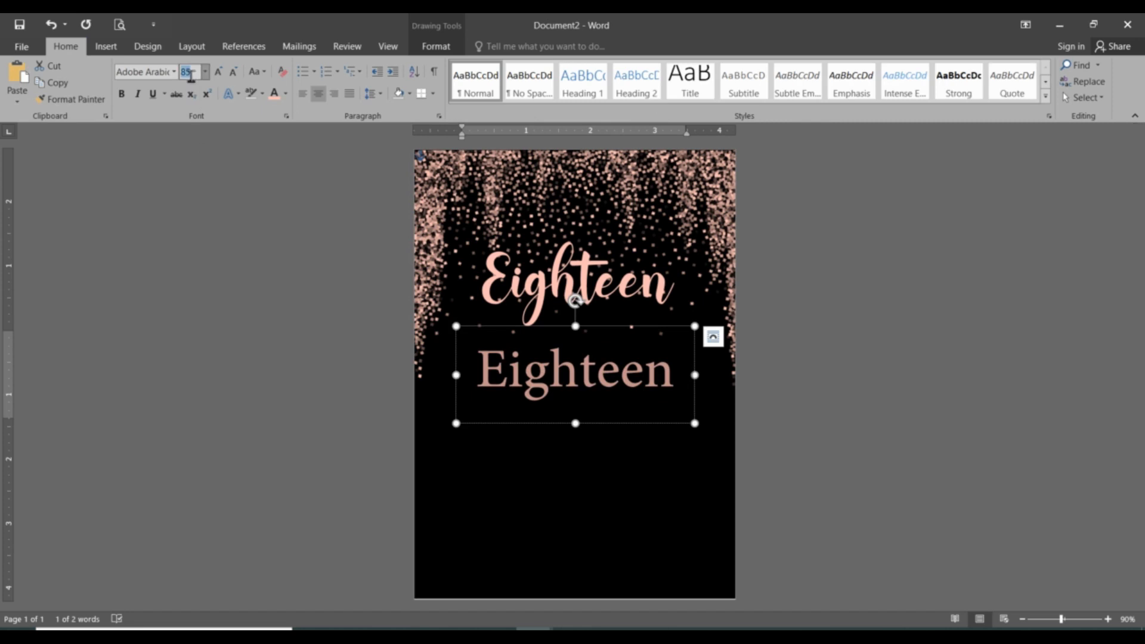
text(15)
key(Return)
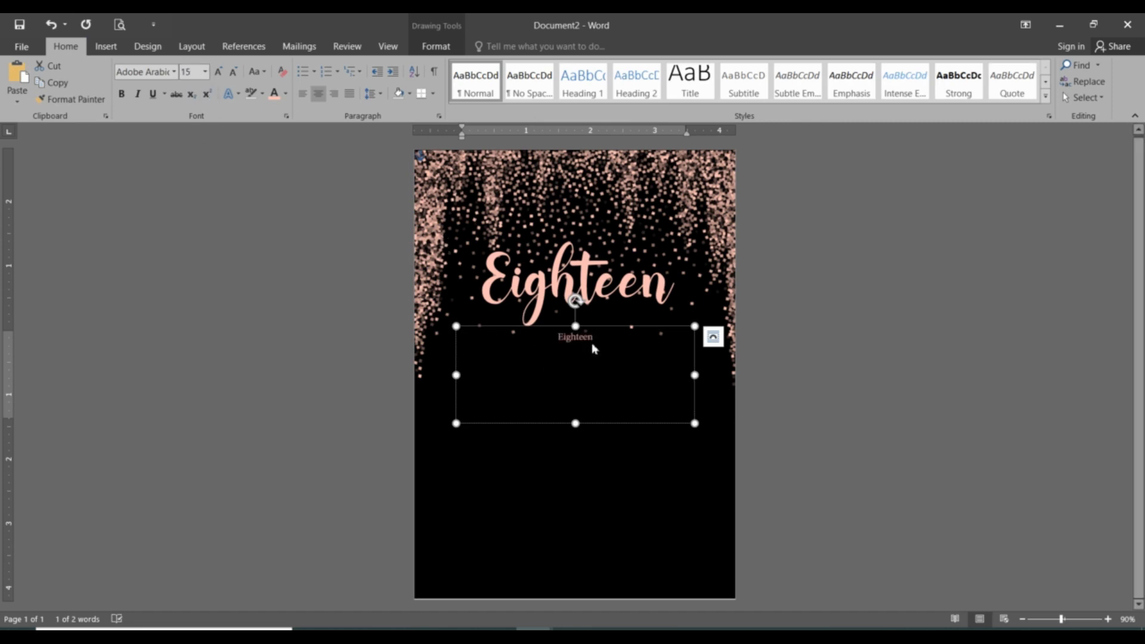
Replace the copied text with left-aligned lines "PLEASE JOIN US TO CELEBRATE THE" and "18TH BIRTHDAY OF", widening the box slightly.
text(P)
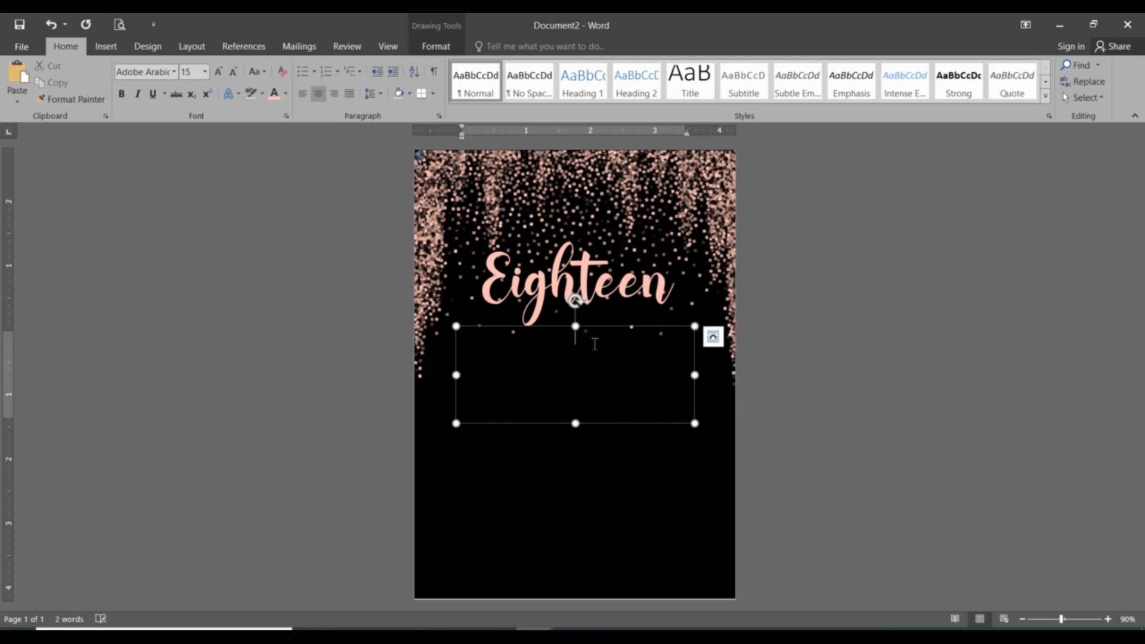
key(ctrl+l)
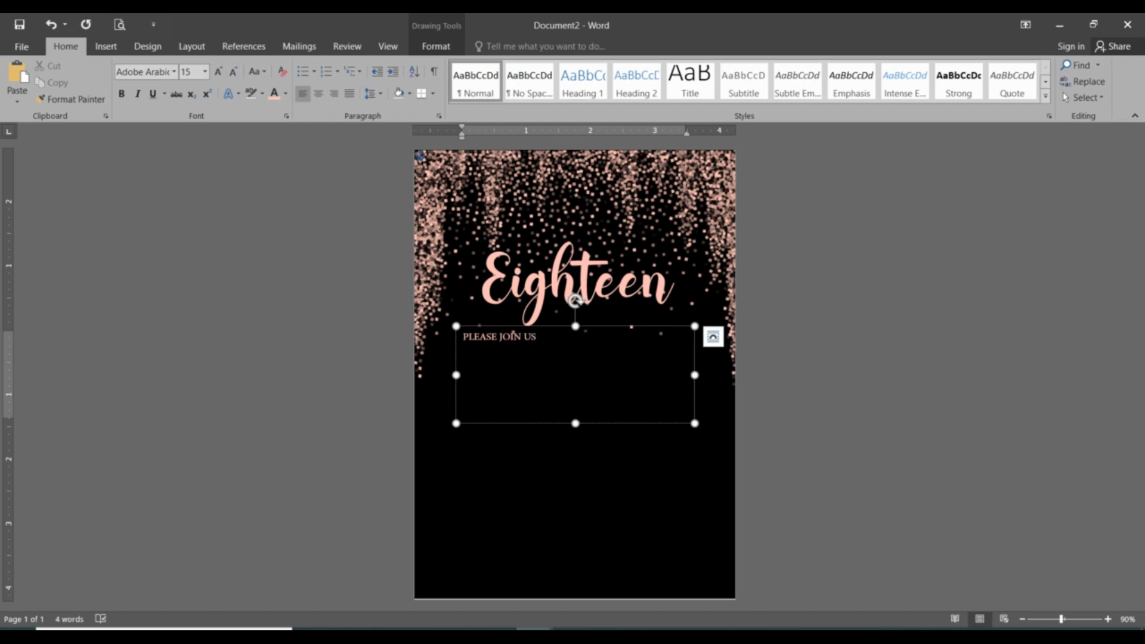
text(TO CELEBRATE THE)
key(Return)
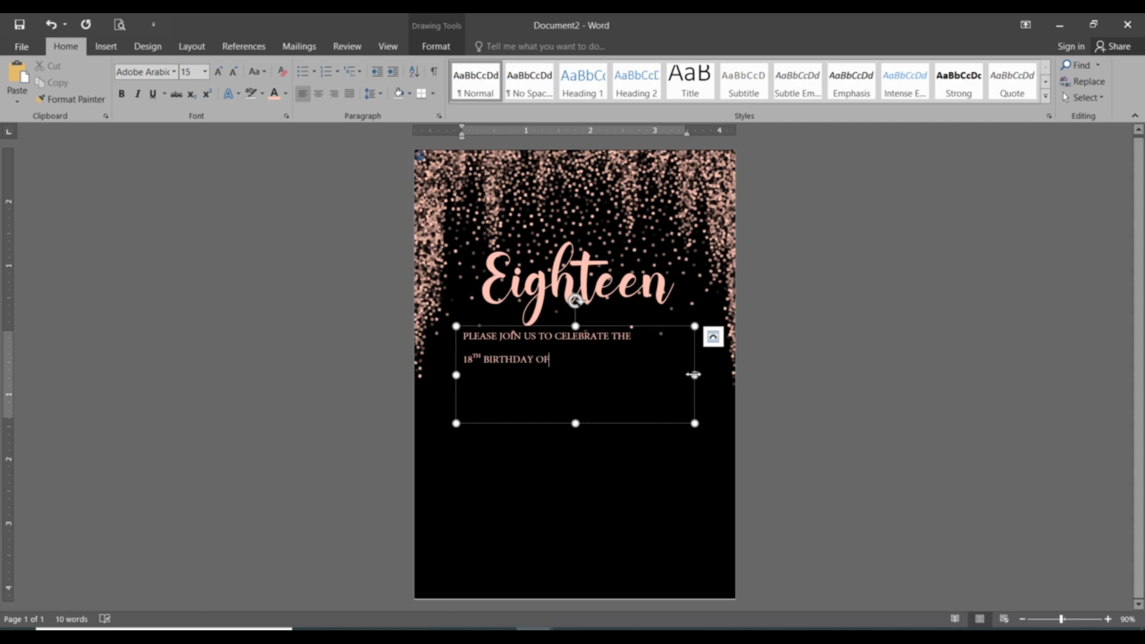
mouse_move(694, 374)
mouse_down()
mouse_move(709, 375)
mouse_move(697, 374)
mouse_up()
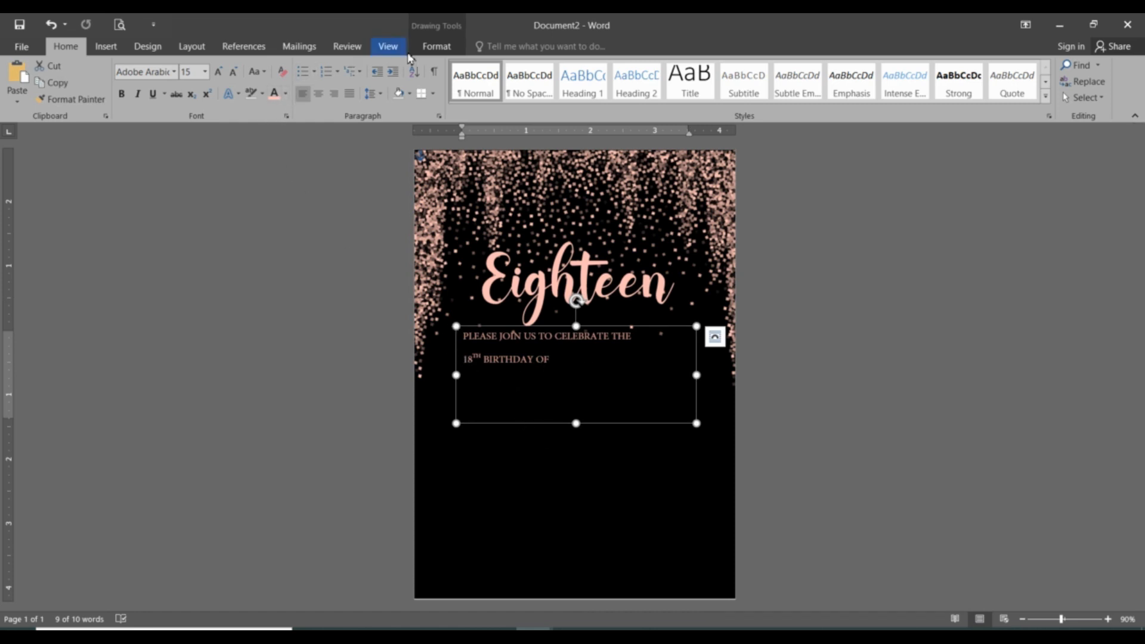
Center the two invitation lines and tighten the spacing between them.
click(318, 93)
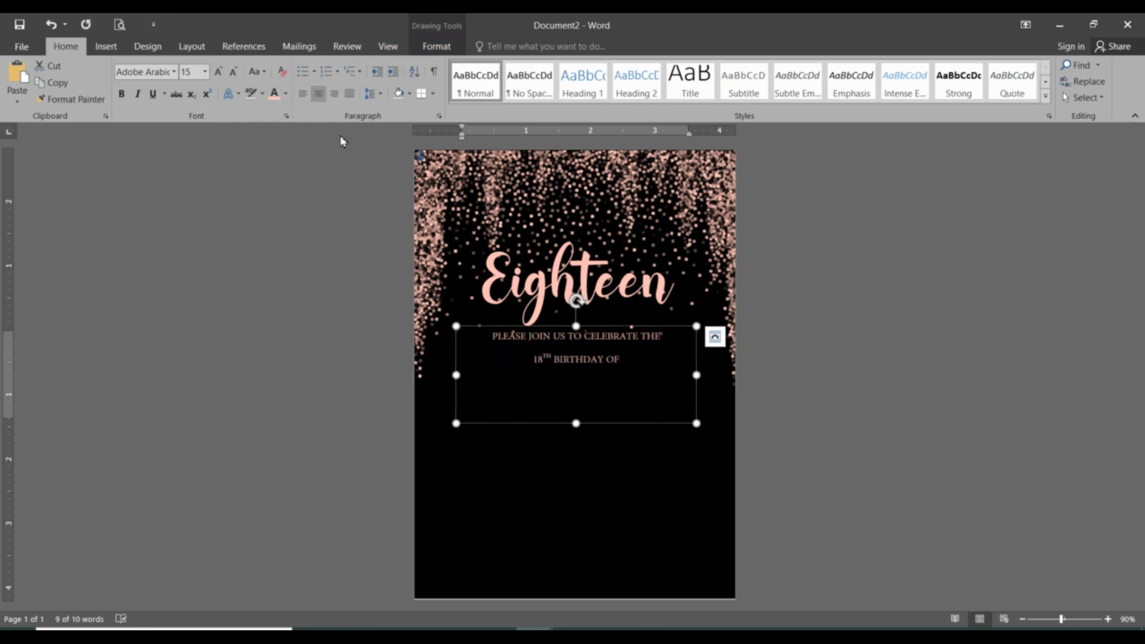
click(382, 94)
click(424, 247)
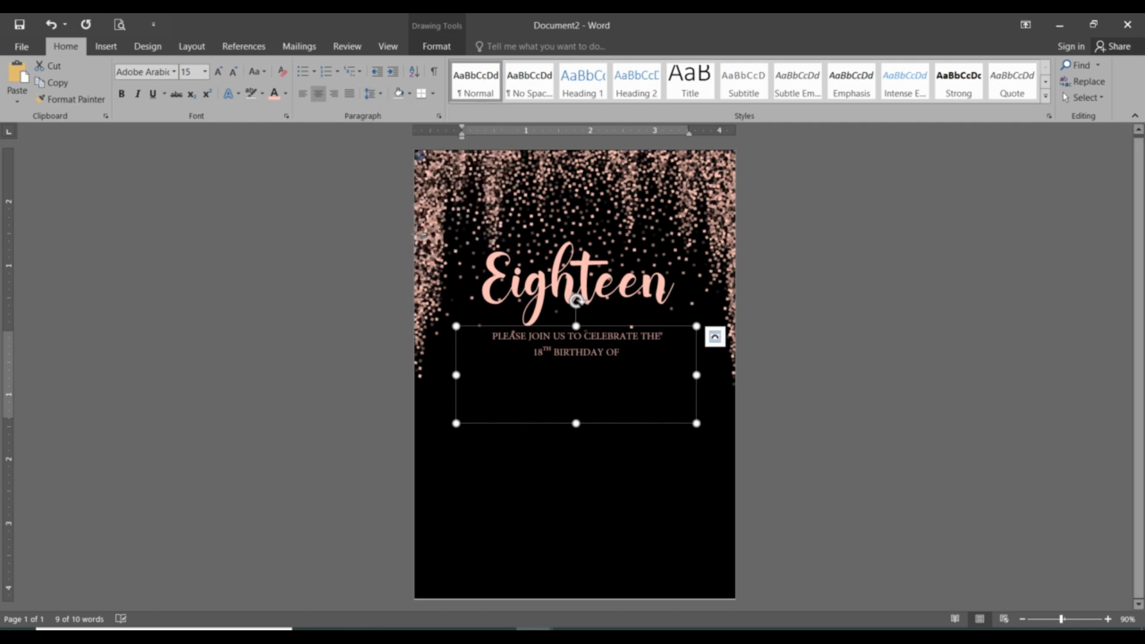
Shorten the invitation message's text box to fit its two lines and move it slightly down.
drag(576, 424, 576, 367)
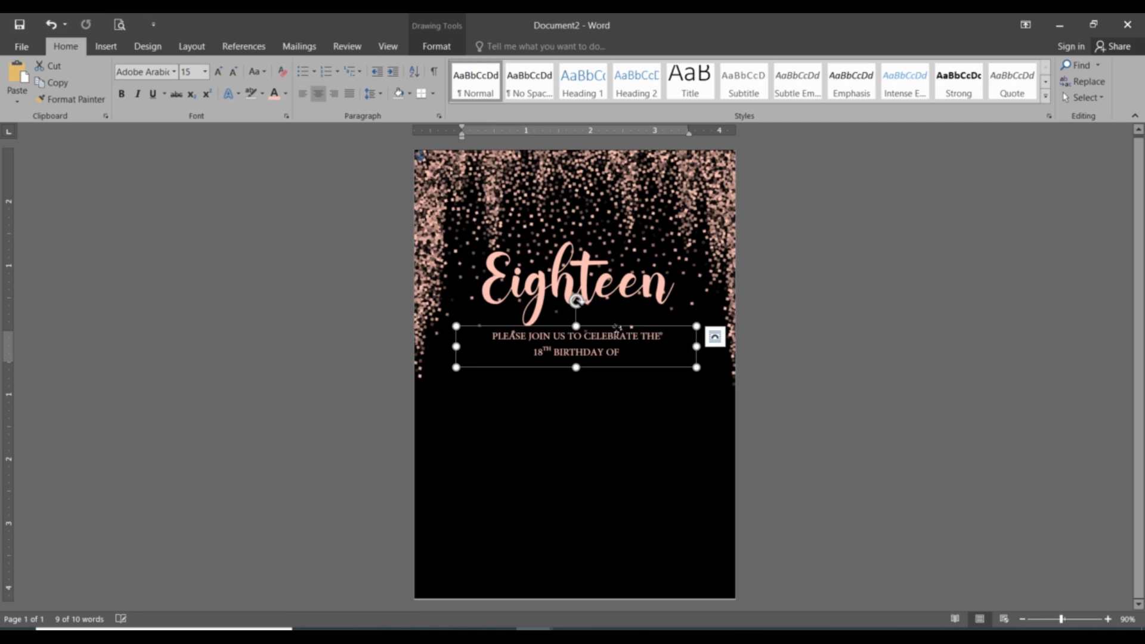
drag(616, 328, 604, 353)
click(603, 353)
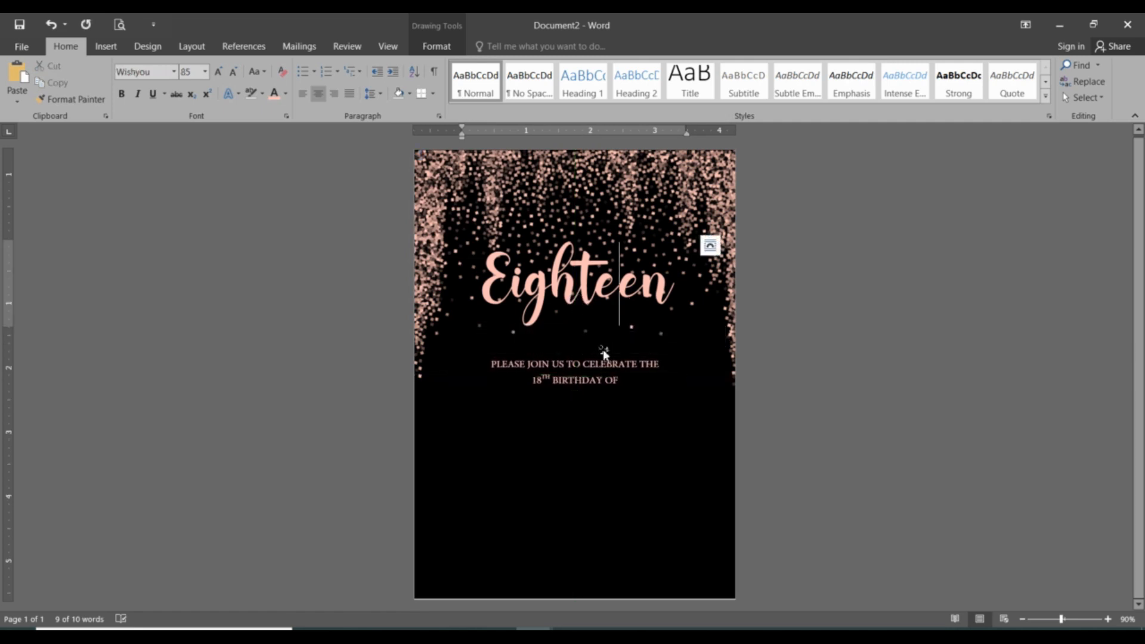
Move the "Eighteen" title down closer to the invitation message.
click(597, 280)
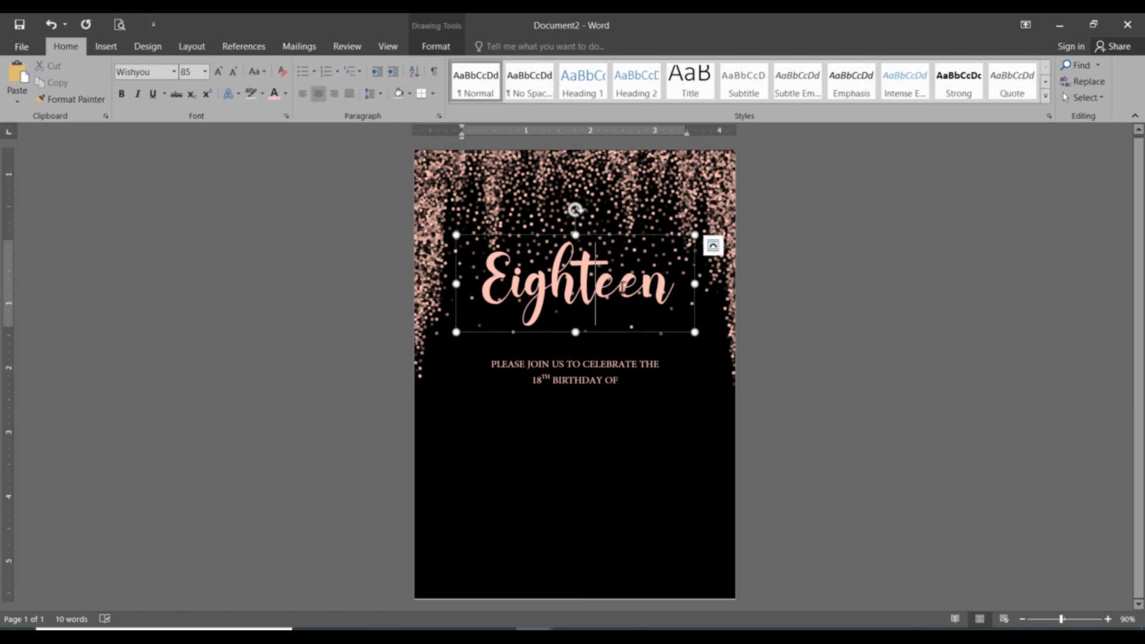
drag(612, 237, 613, 257)
click(627, 473)
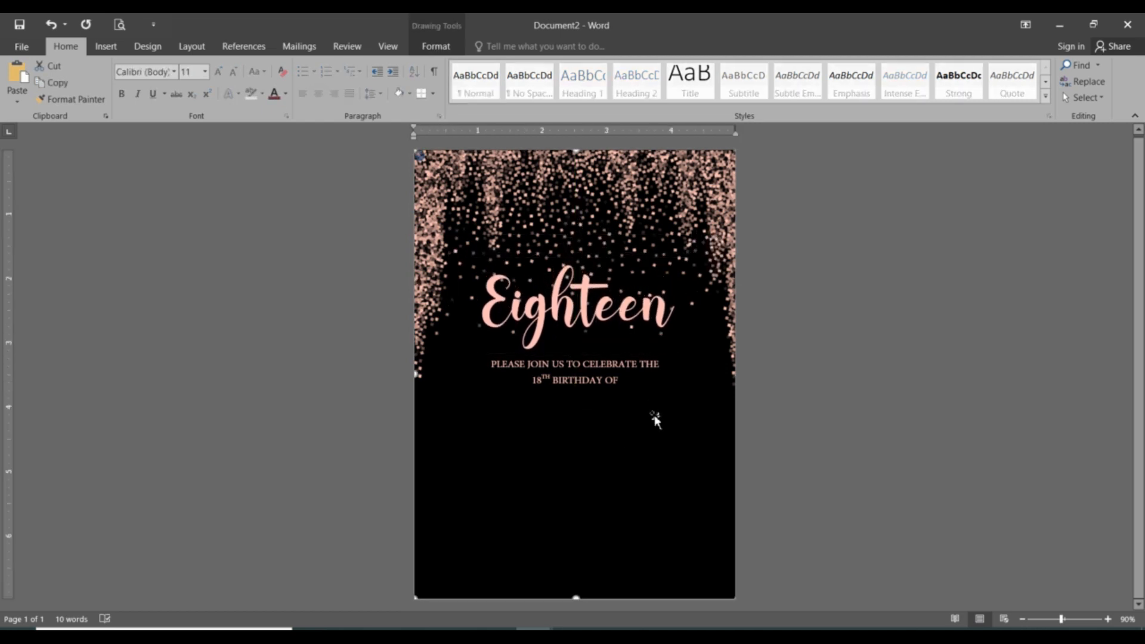
Paste another "Eighteen" text box below the invitation message and replace its text with the celebrant's first name in capitals.
key(ctrl+v)
drag(572, 249, 612, 488)
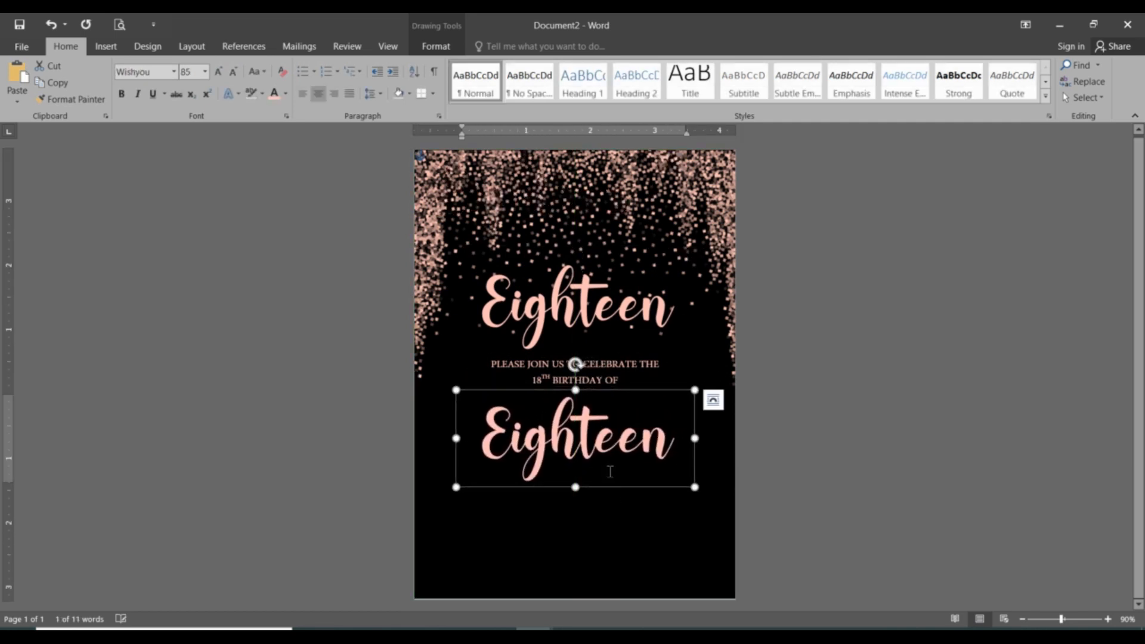
double_click(603, 443)
text(JASMI)
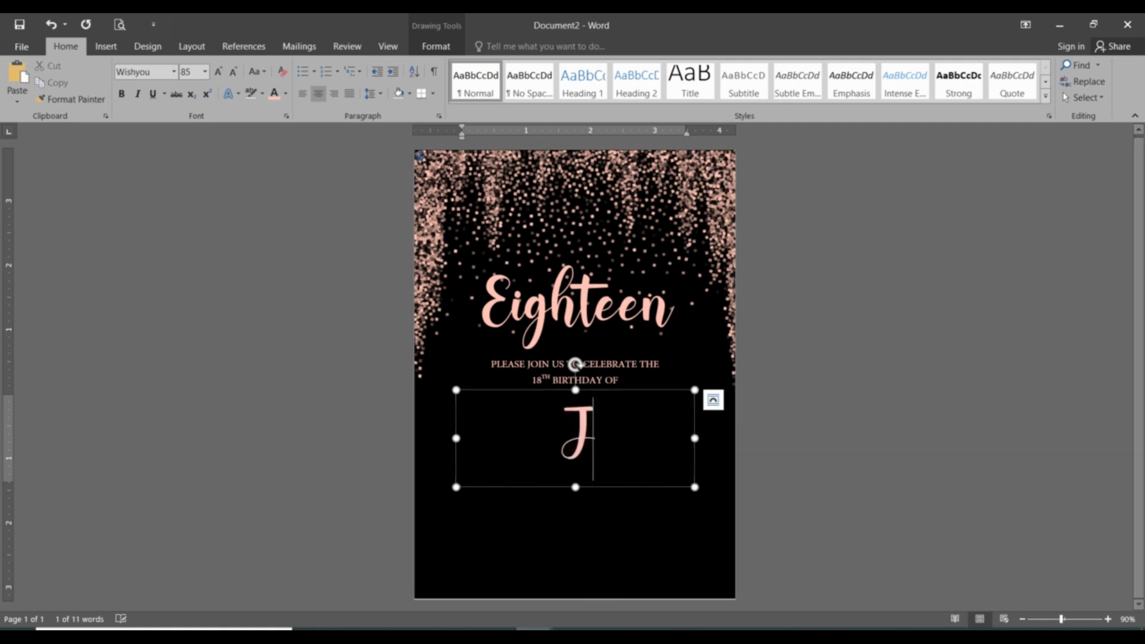
Set the celebrant's name to font size 45.
double_click(604, 442)
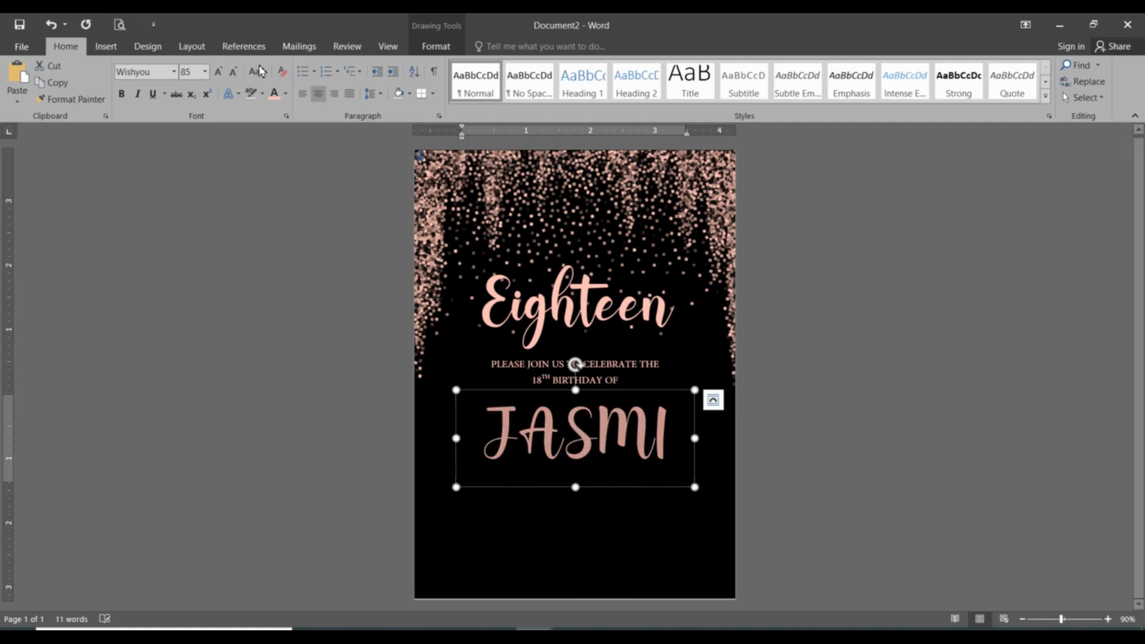
click(201, 73)
text(45)
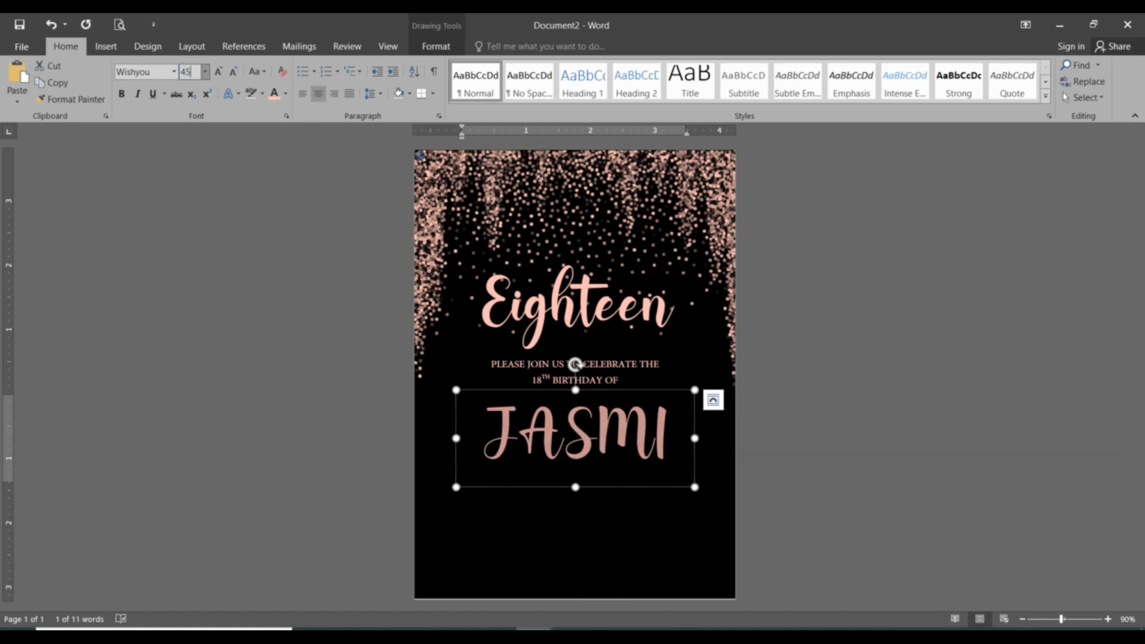
key(Return)
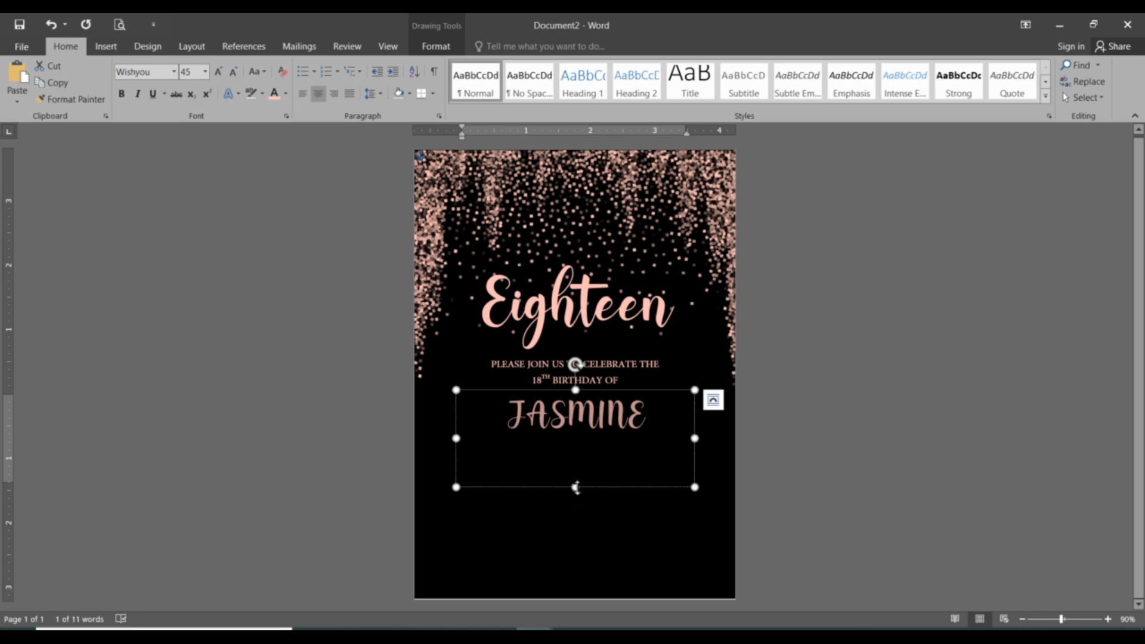
Shorten the name's text box to fit the text and nudge it slightly down.
drag(576, 487, 575, 442)
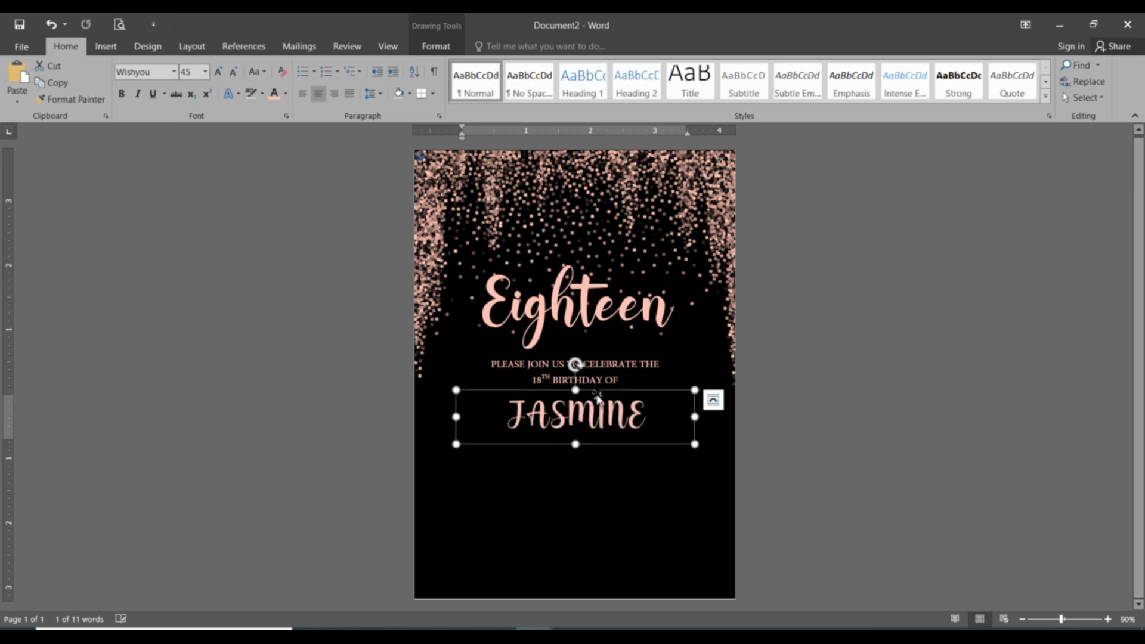
drag(597, 393, 597, 400)
click(614, 489)
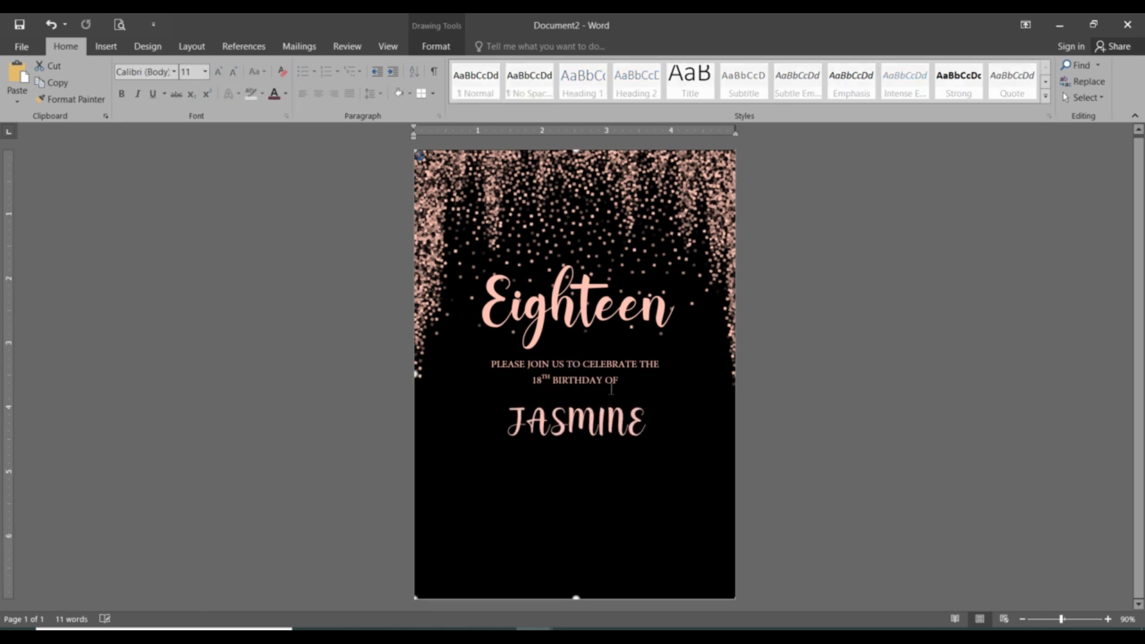
Duplicate the "PLEASE JOIN US" text box and place the copy below the celebrant's name.
click(612, 365)
click(641, 396)
key(ctrl+c)
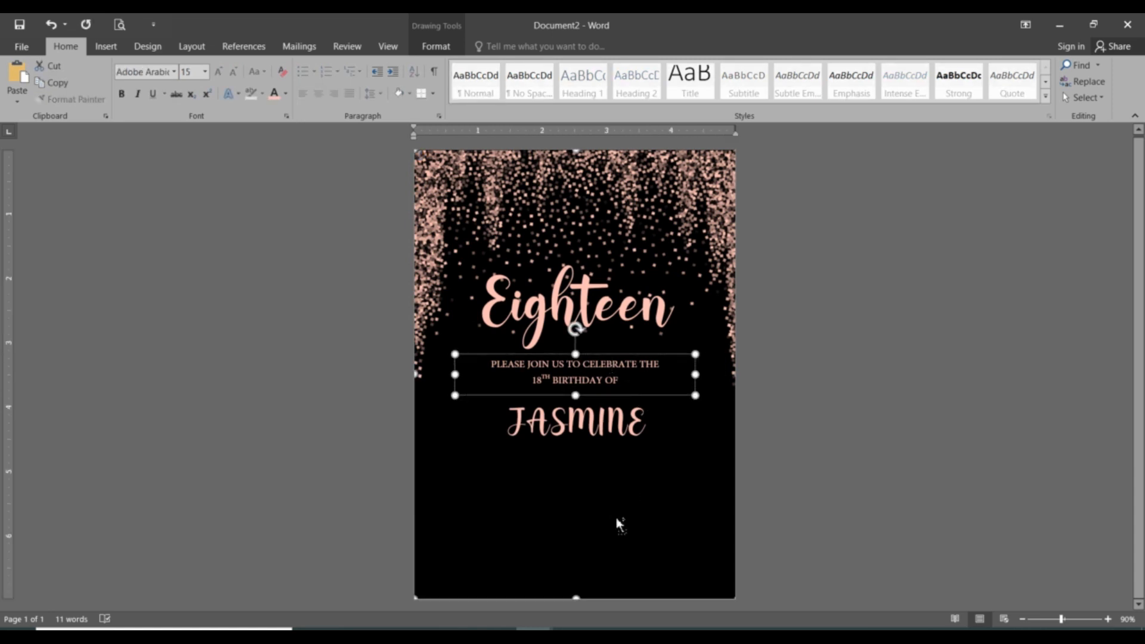
key(ctrl+v)
drag(593, 194, 616, 491)
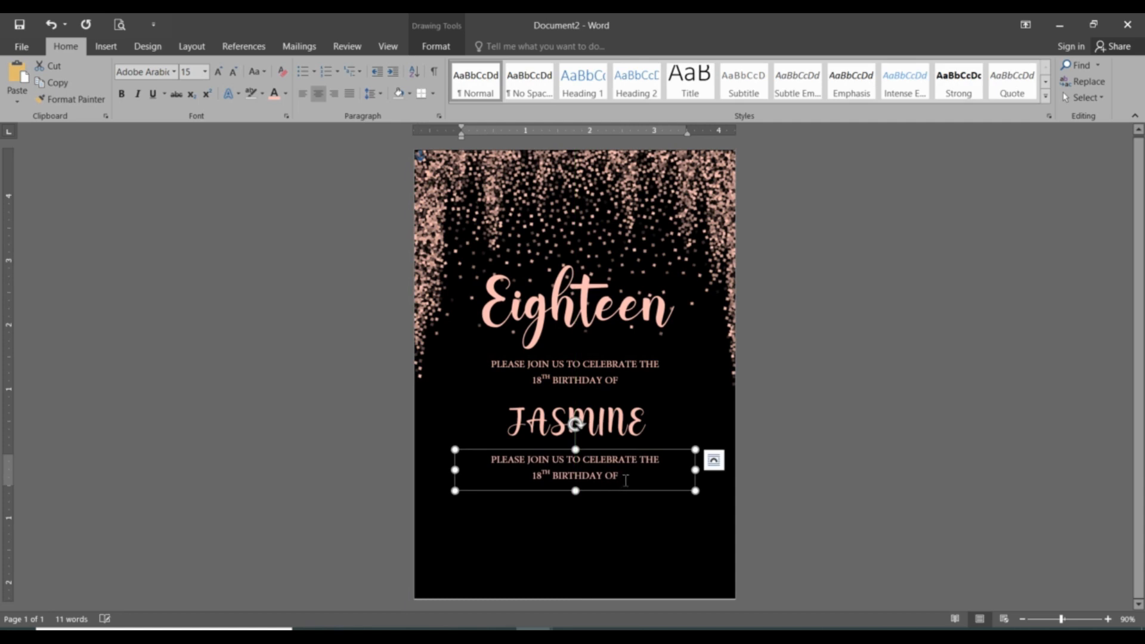
Replace the copied message with the event lines "WEDNESDAY, DECEMBER 29, 2021" and "7:00-9:00 PM".
text(WED)
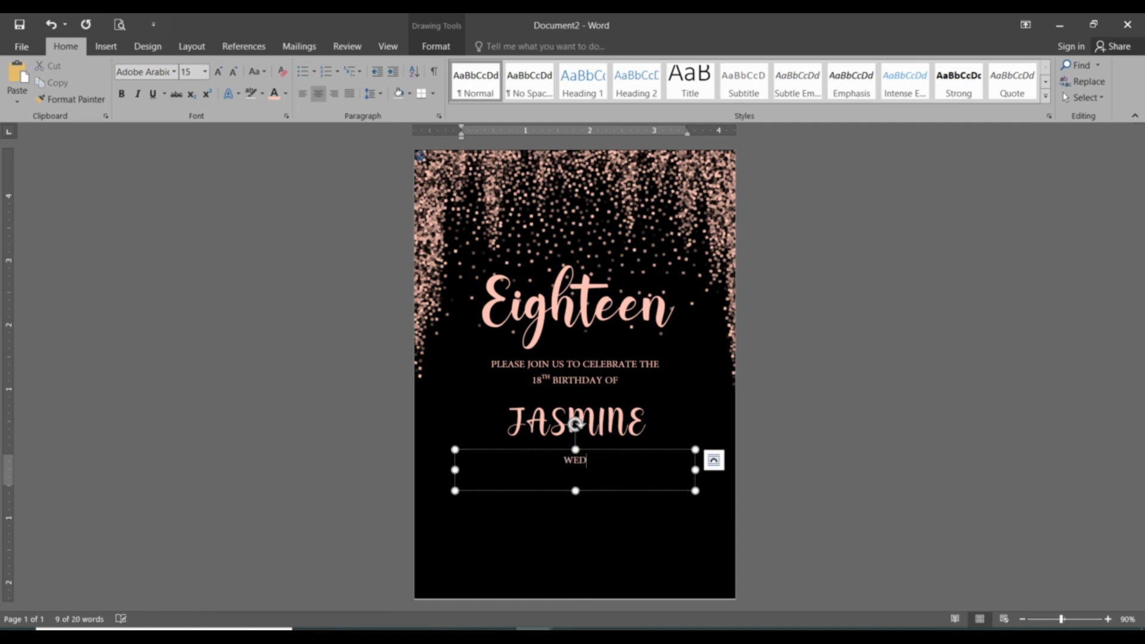
text(NESDAY,)
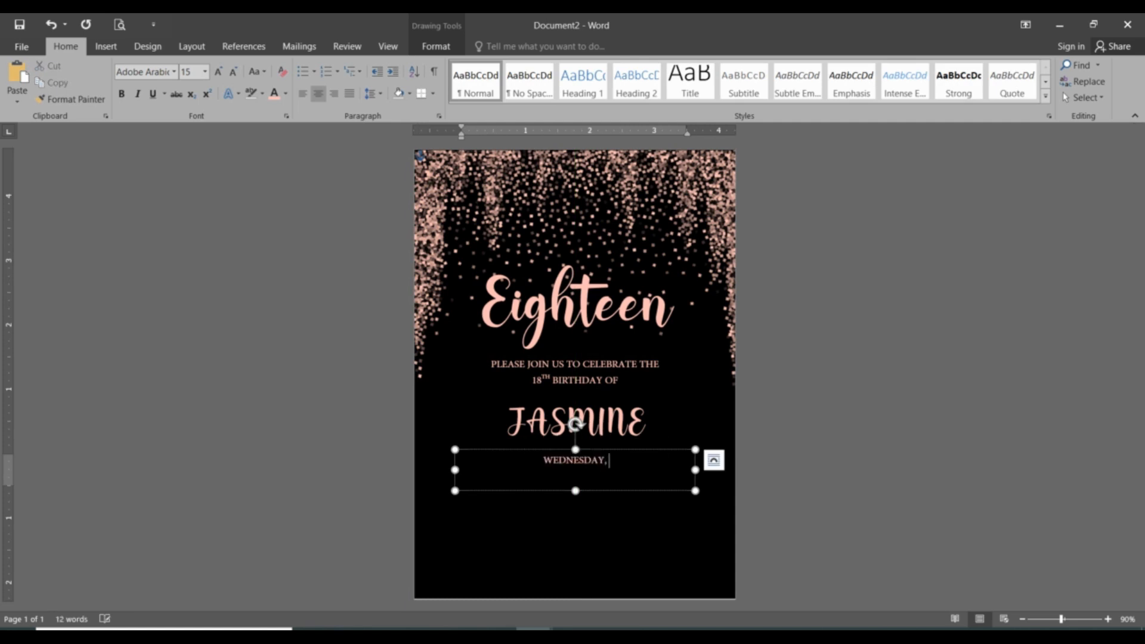
text( DECEMBER 29)
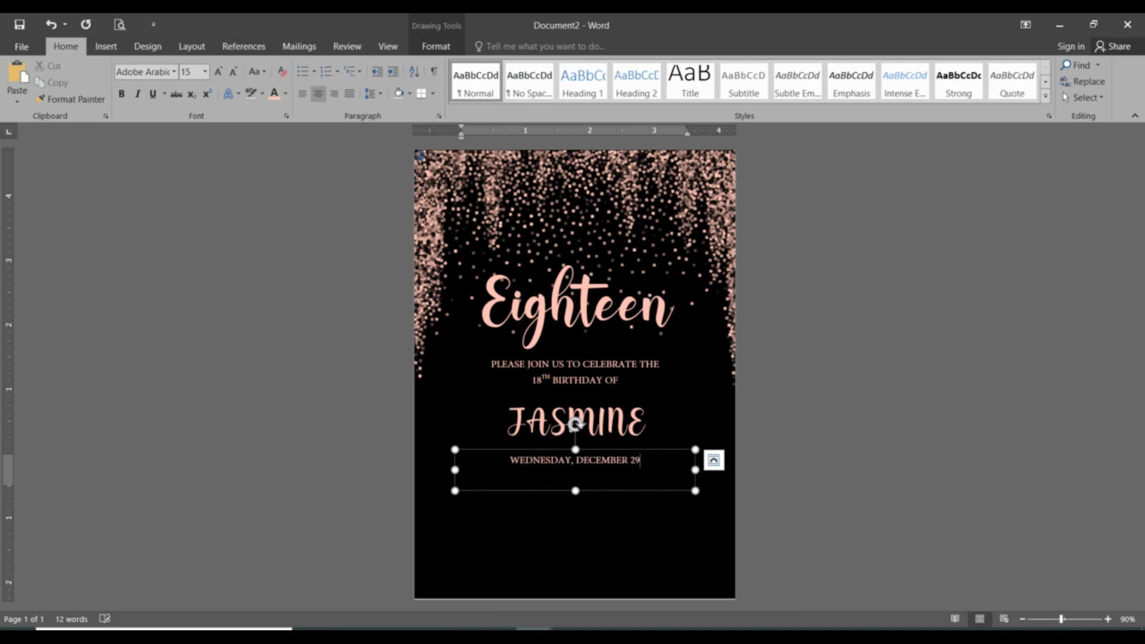
text(, 2021)
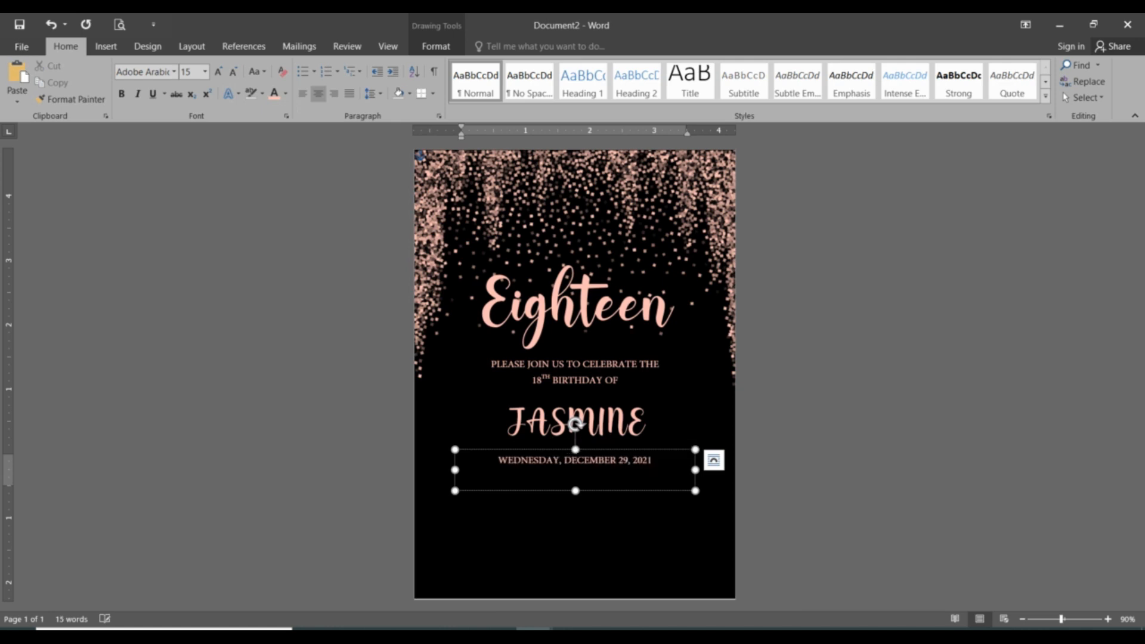
key(Return)
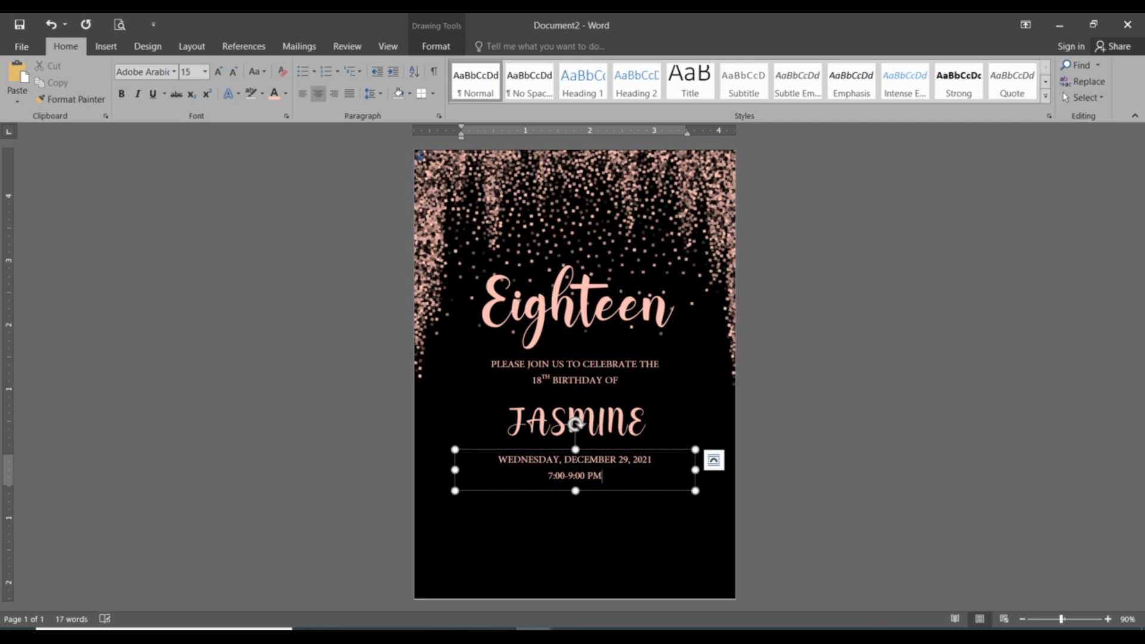
Add the line "AT THE GRAND GARDEN HOTEL" and the venue's address below the time, resizing the text box to fit.
drag(575, 490, 625, 482)
drag(580, 515, 583, 544)
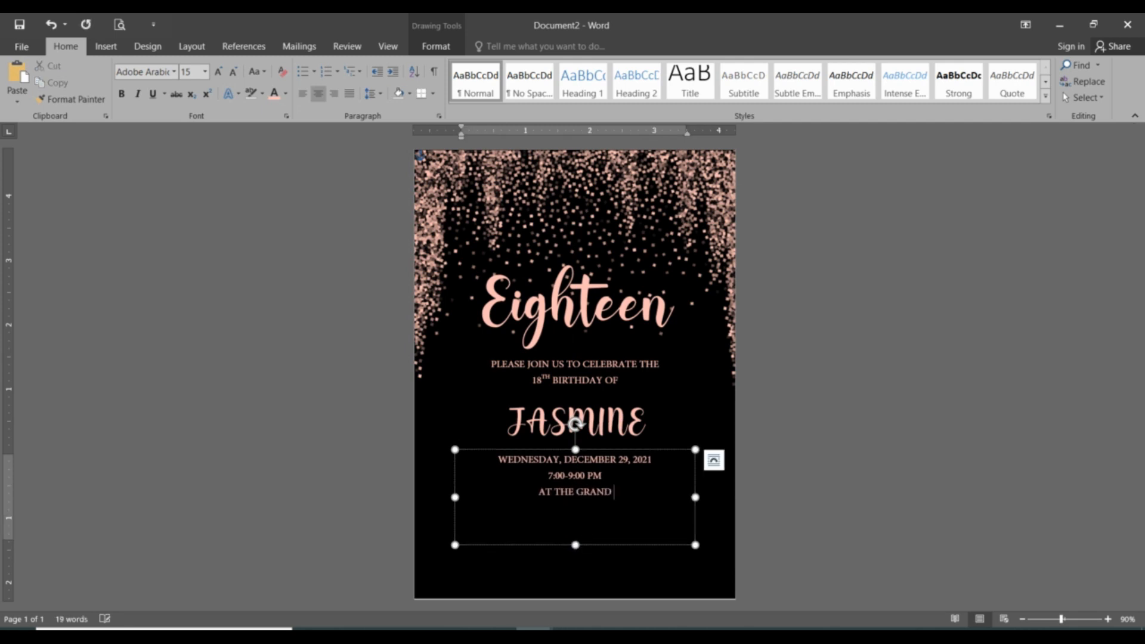
text(GARDEN HOTEL)
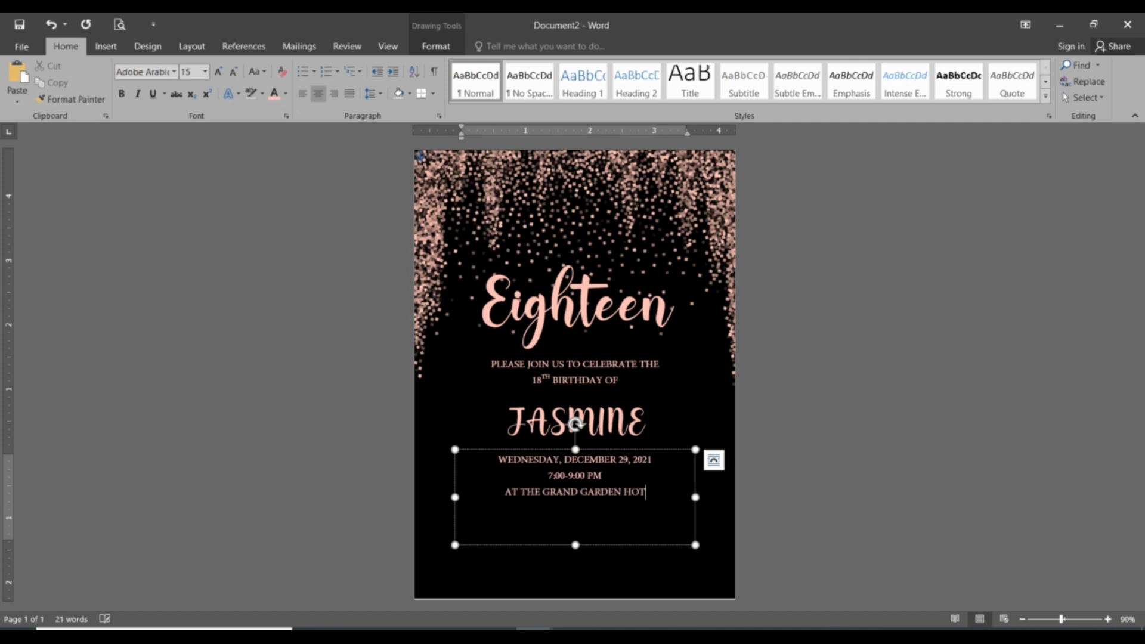
key(Return)
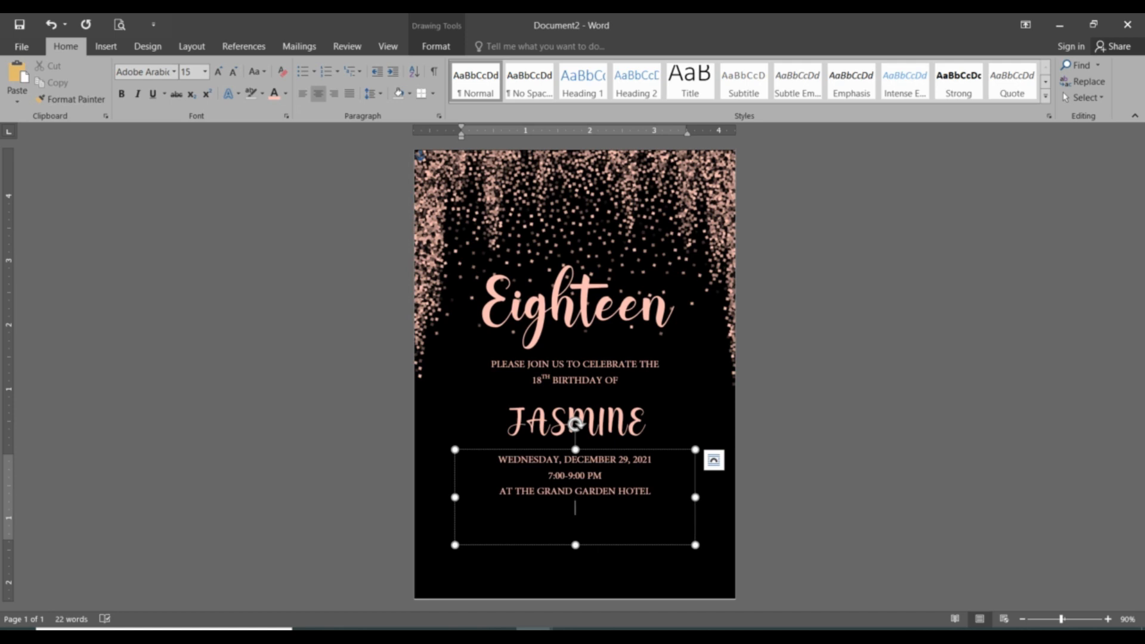
text(123 CALAMBA CITY)
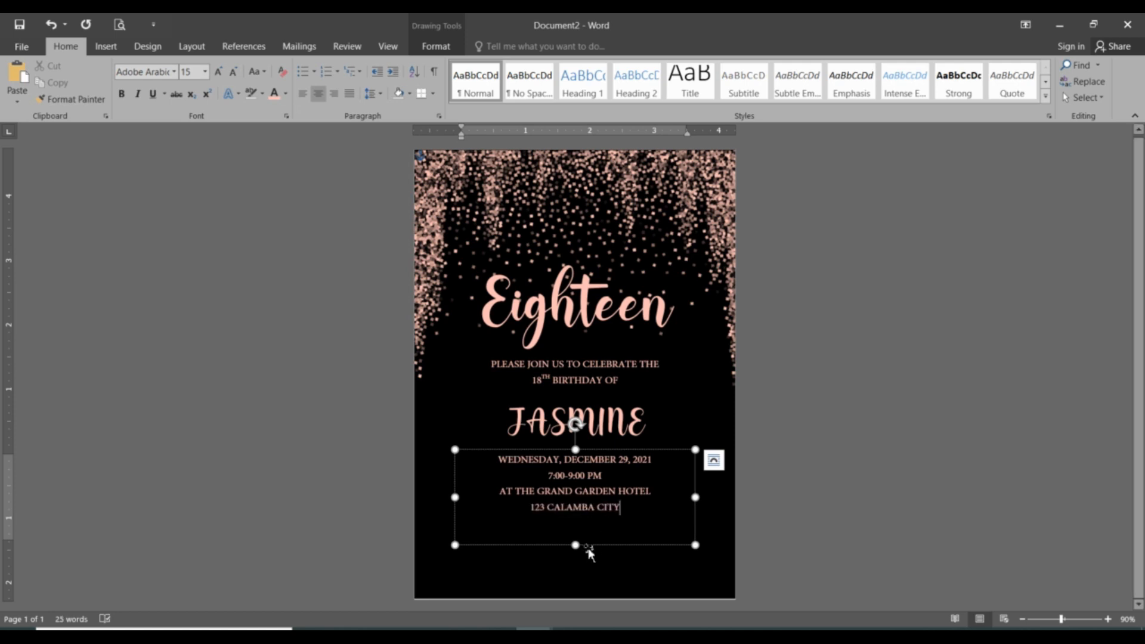
drag(575, 548, 576, 525)
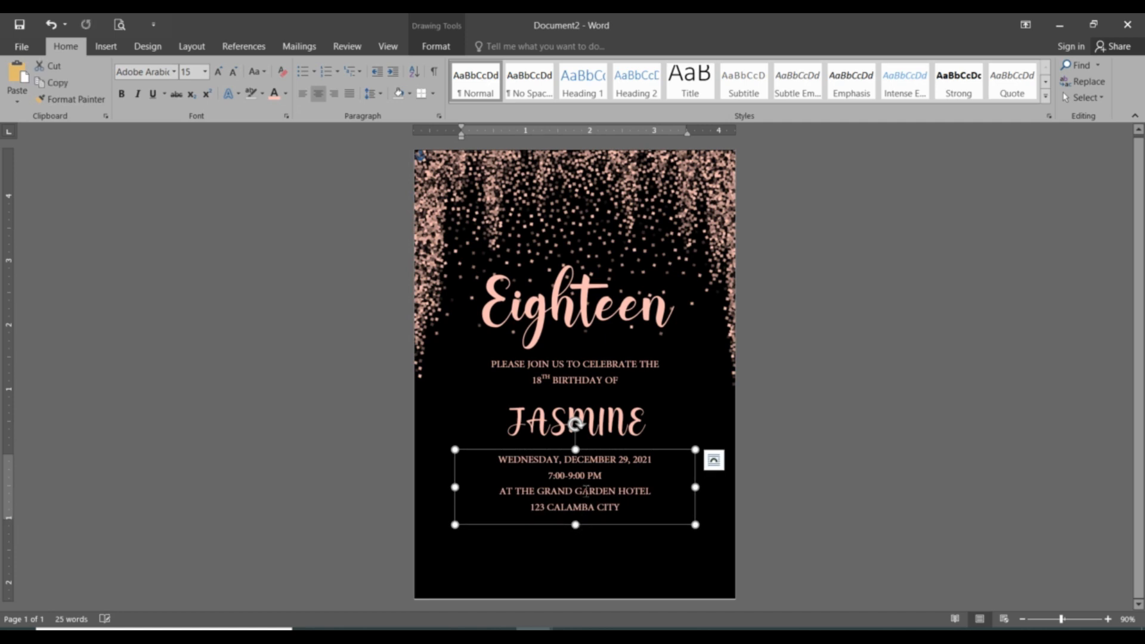
Set the line spacing of the event details text to a multiple of 1.
click(372, 94)
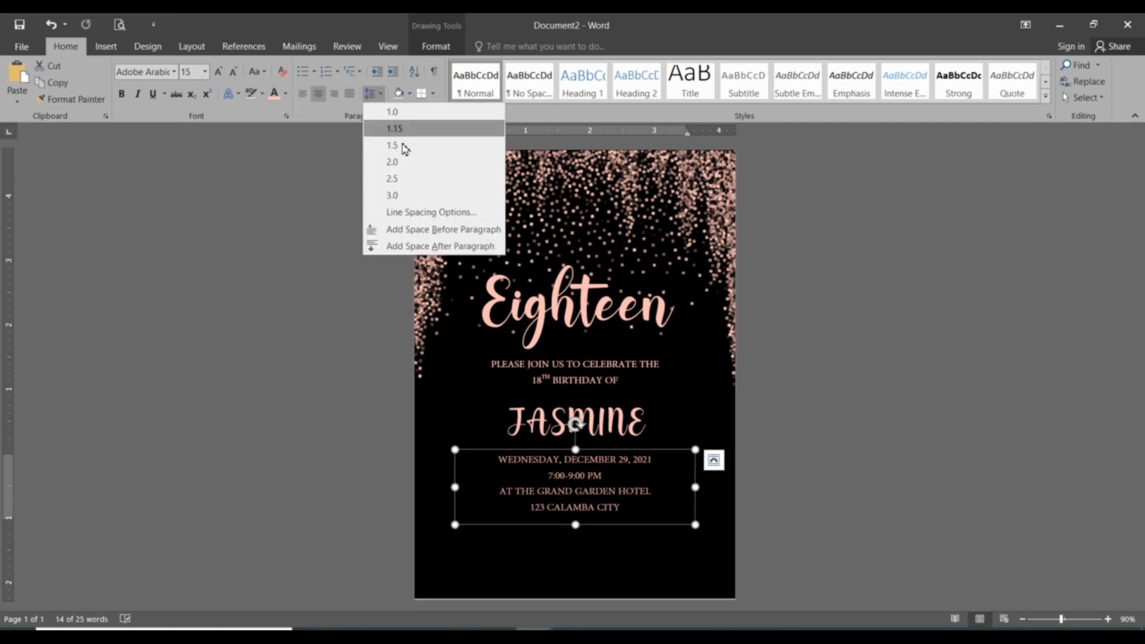
click(429, 212)
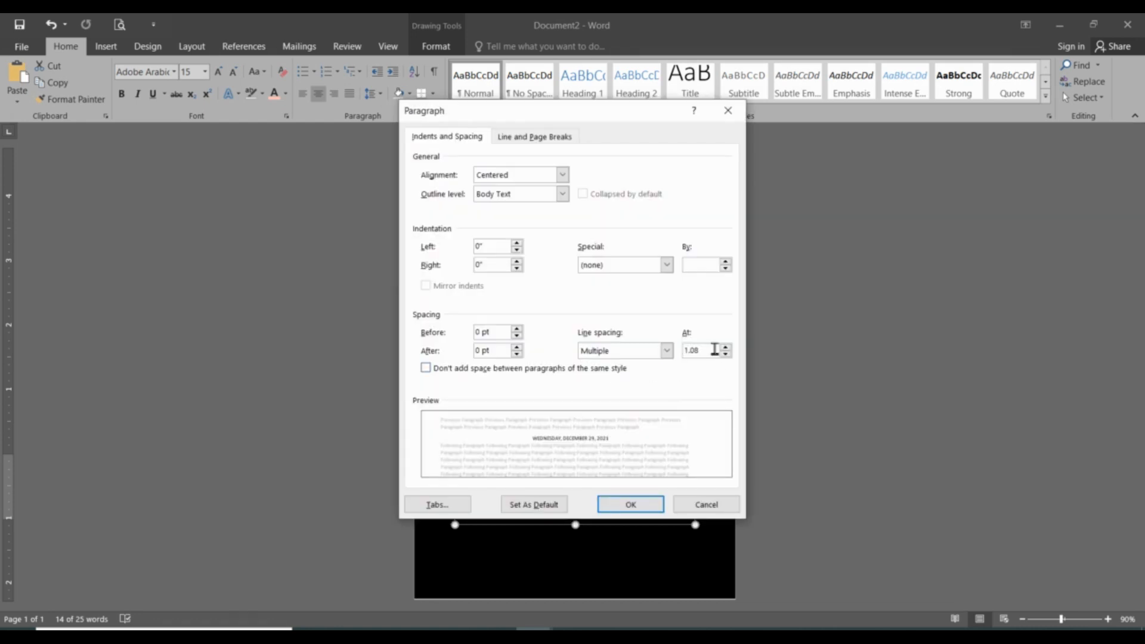
drag(714, 350, 663, 362)
text(1)
key(Return)
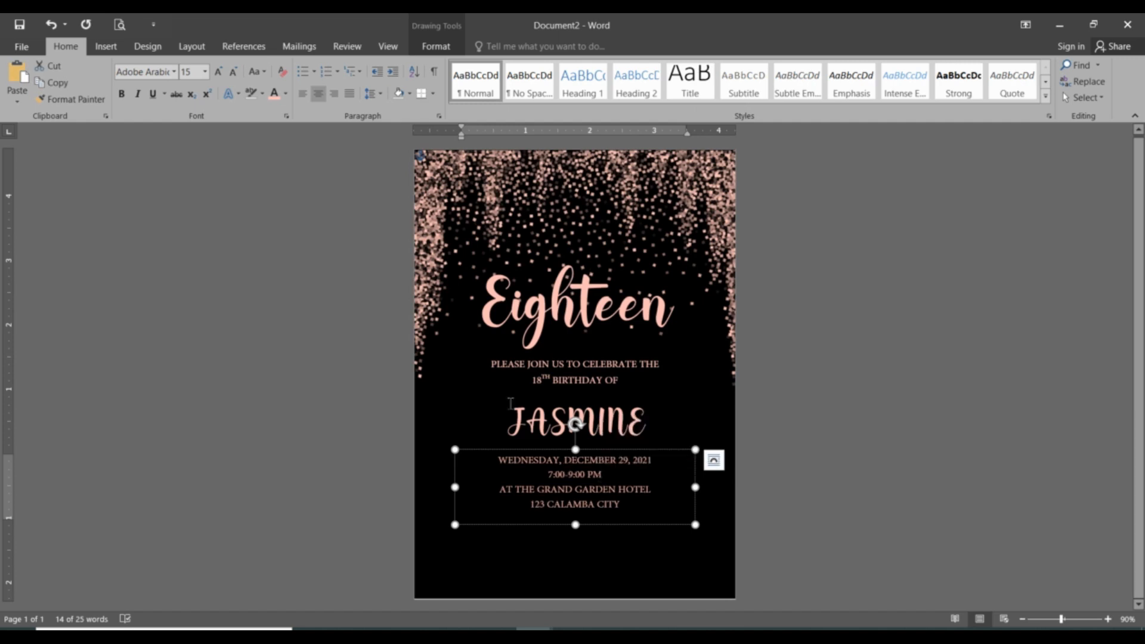
Set the font size of the event details text to 16.
click(195, 72)
text(16)
key(Return)
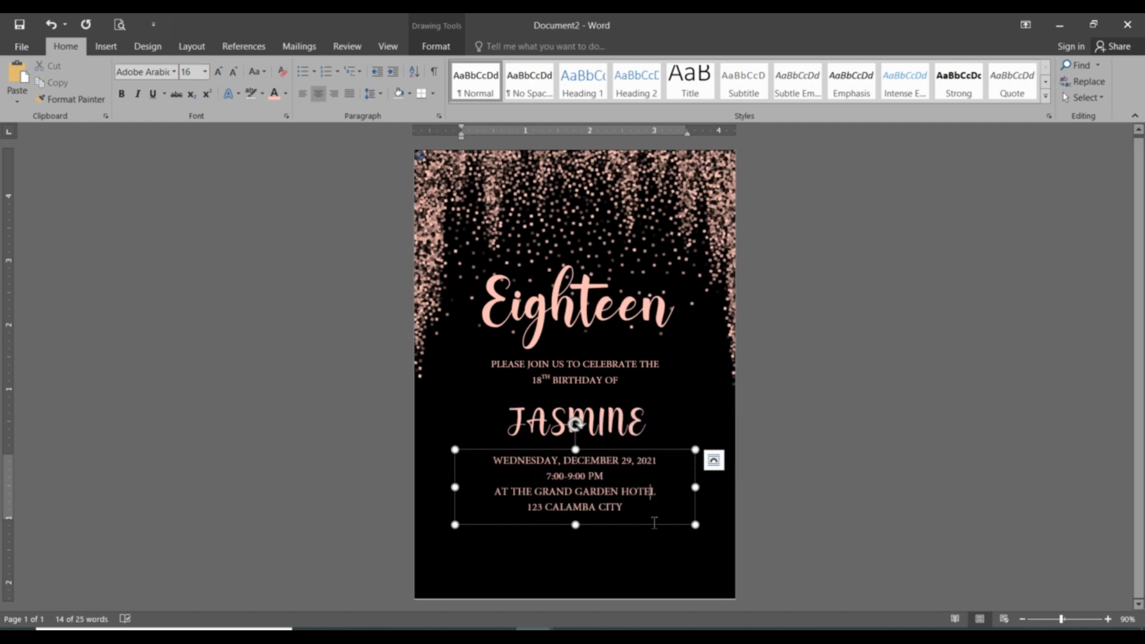
click(600, 553)
Duplicate the "PLEASE JOIN US TO CELEBRATE" text box and place the copy below the venue address.
click(614, 366)
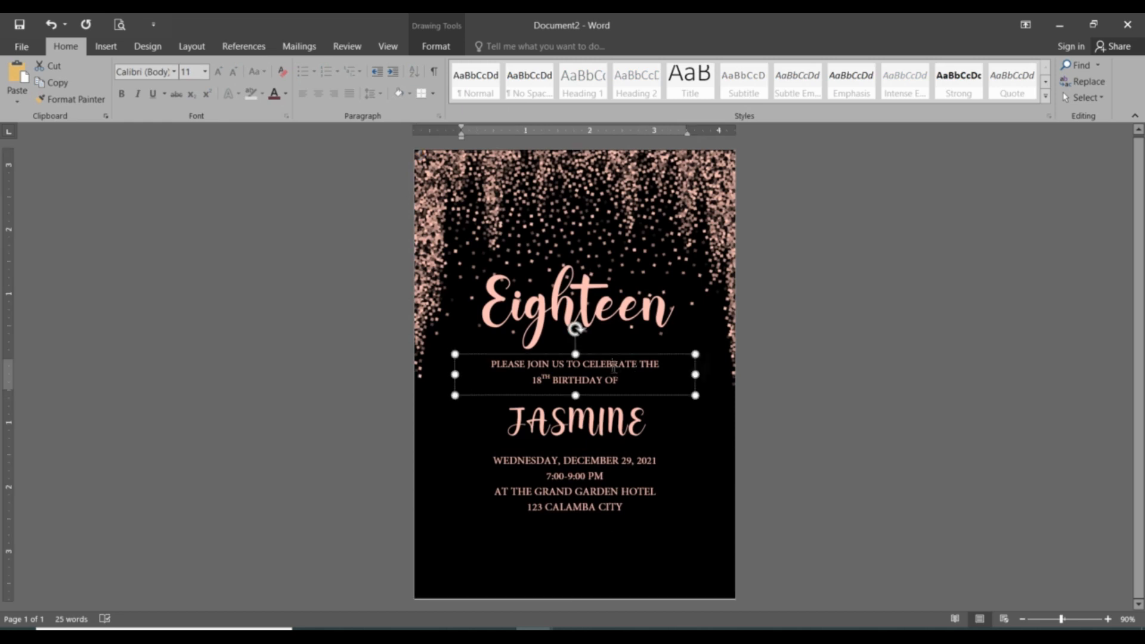
click(707, 538)
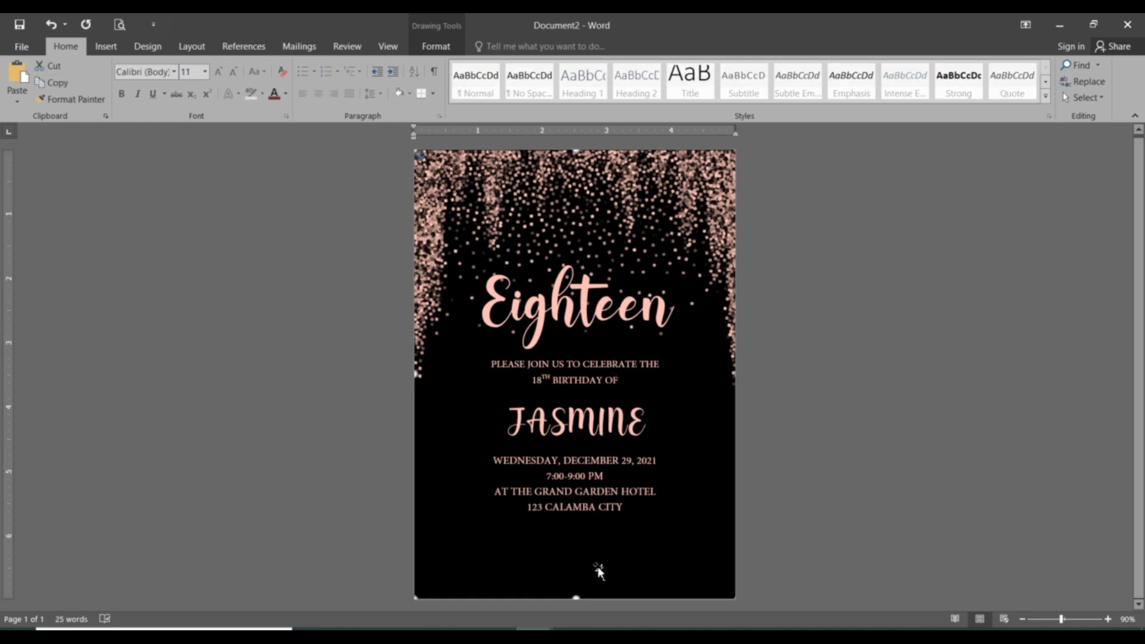
key(ctrl+v)
drag(607, 188, 647, 572)
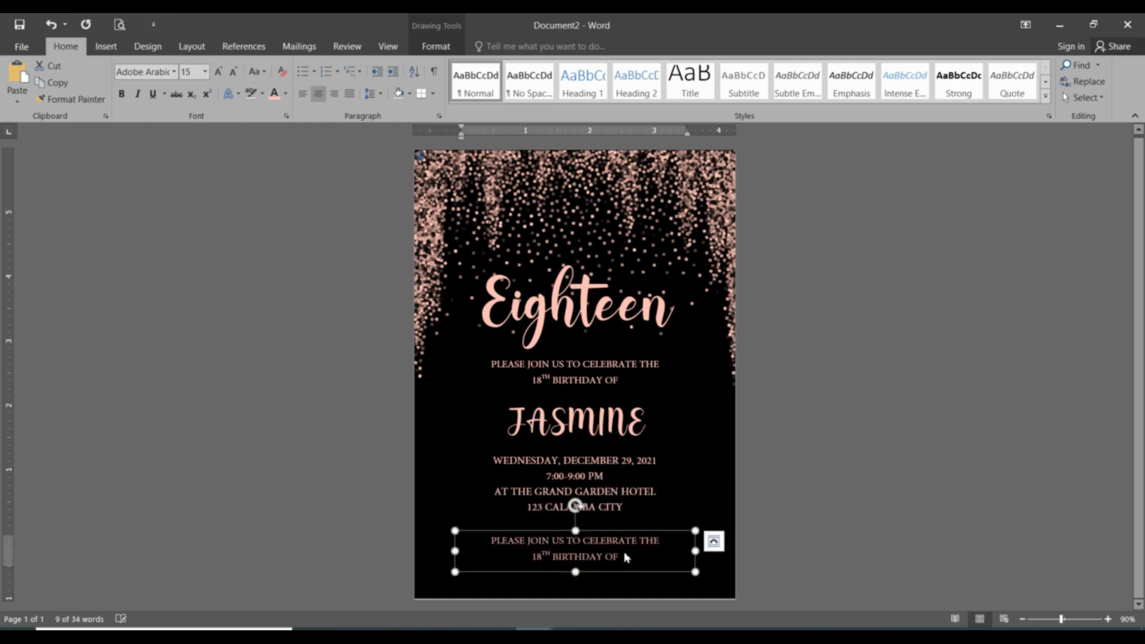
Replace the copied message with "RSVP TO:" and the contact phone number, and lower the text box's upper edge to bring the line down.
text(RS)
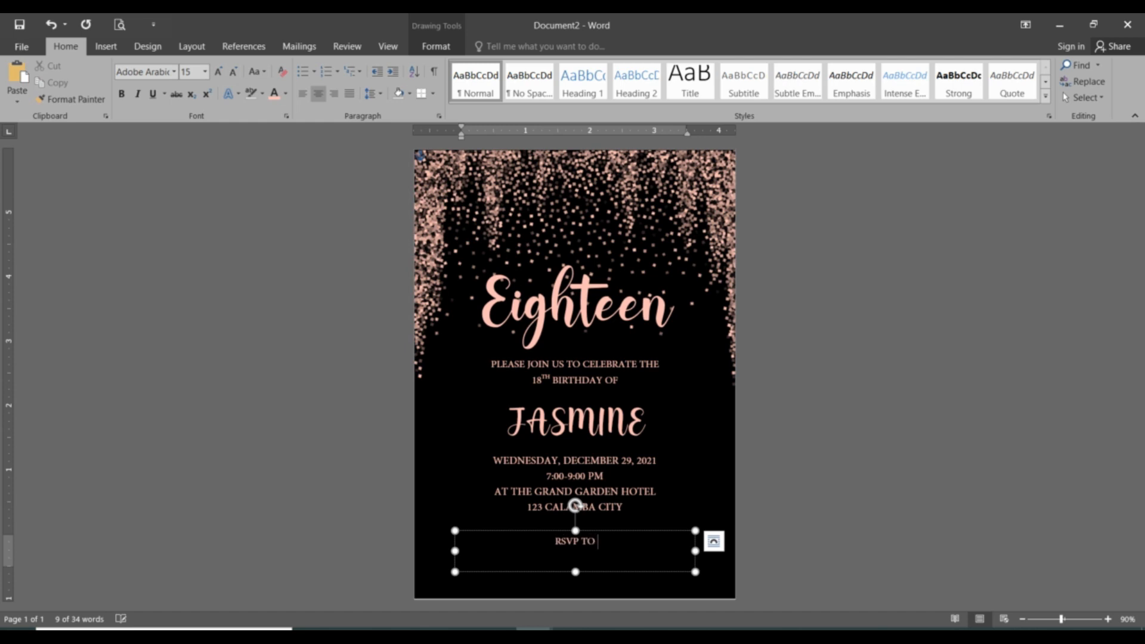
text(VP TO)
key(BackSpace)
text(: 123-4567)
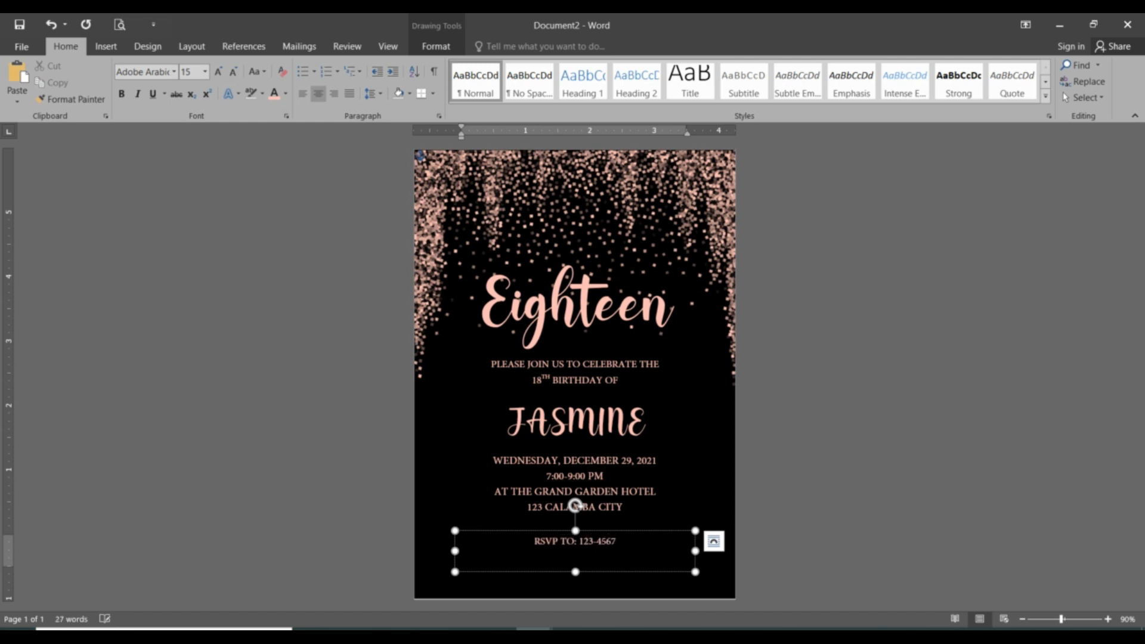
drag(576, 532, 576, 546)
click(761, 540)
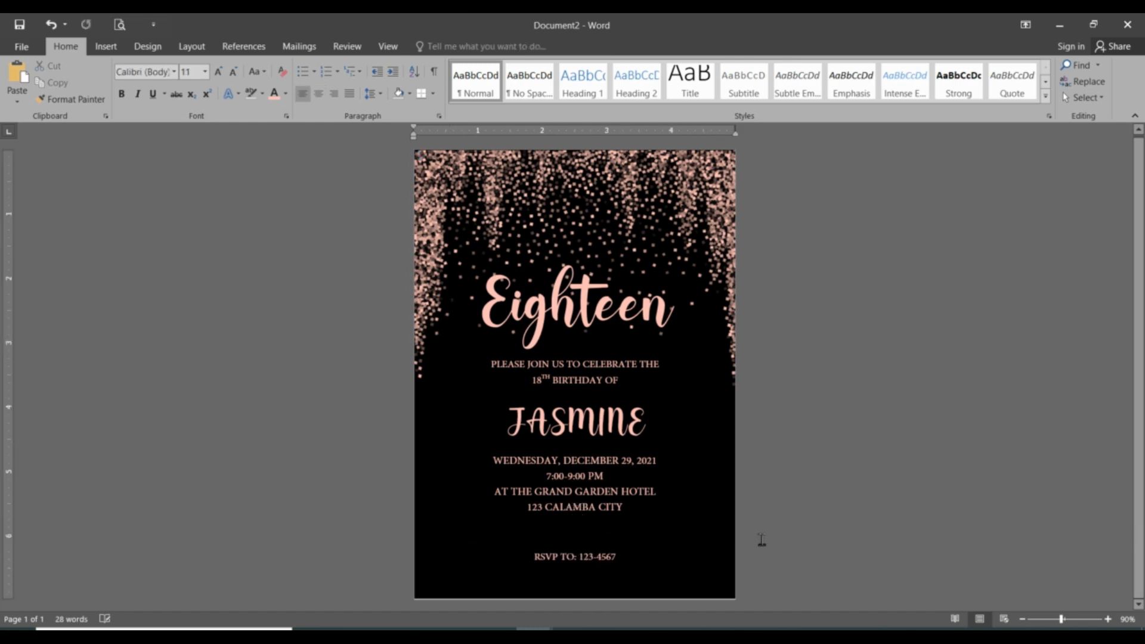
Move the event details text box and the celebrant's name slightly down to balance the spacing.
click(613, 484)
drag(615, 454, 614, 466)
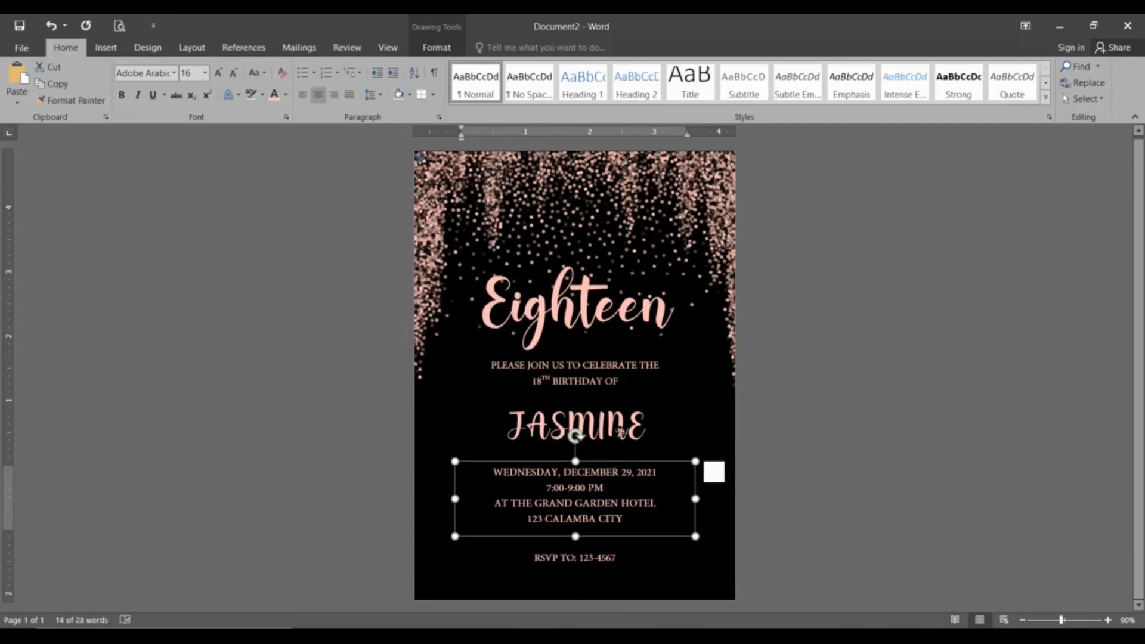
click(624, 404)
mouse_move(624, 404)
mouse_down()
mouse_move(645, 407)
mouse_move(620, 405)
mouse_up()
click(608, 417)
click(636, 363)
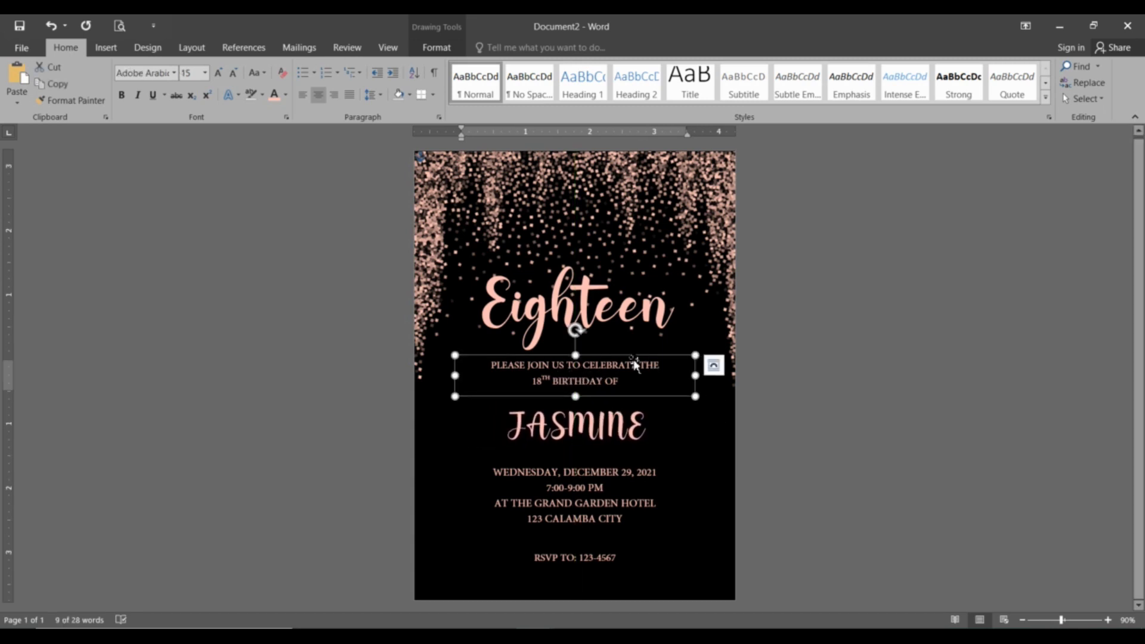
click(609, 287)
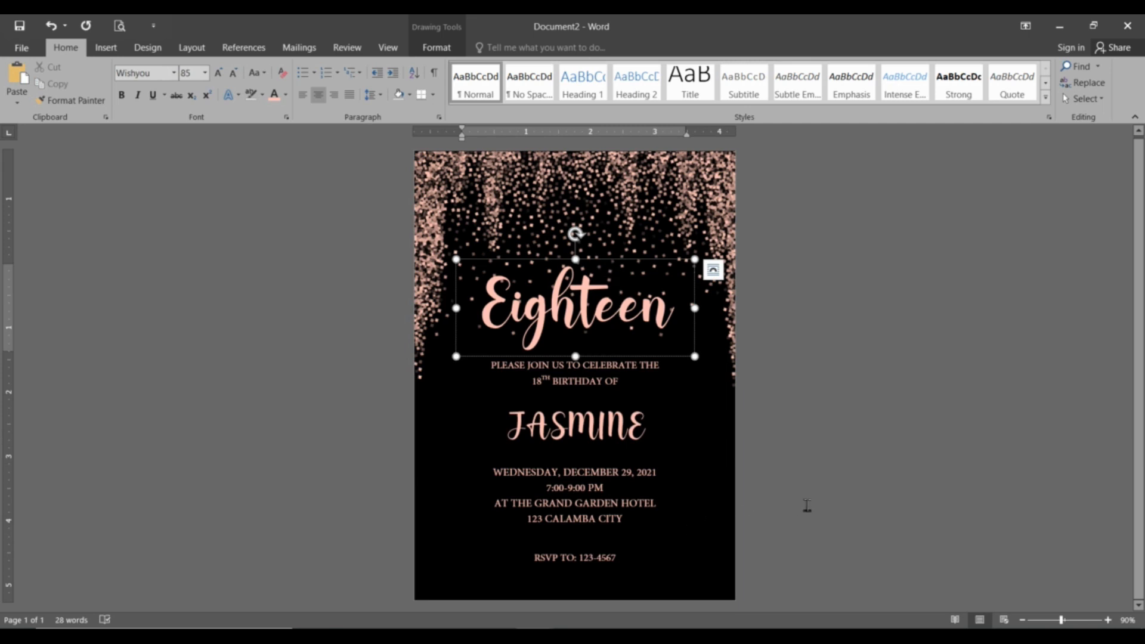
click(807, 505)
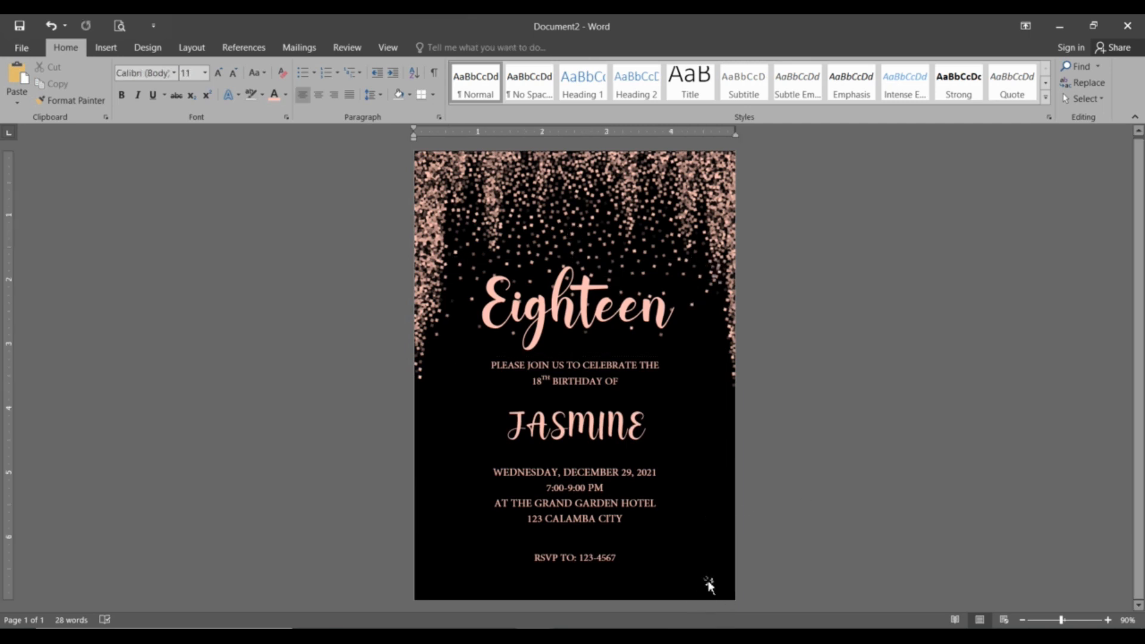